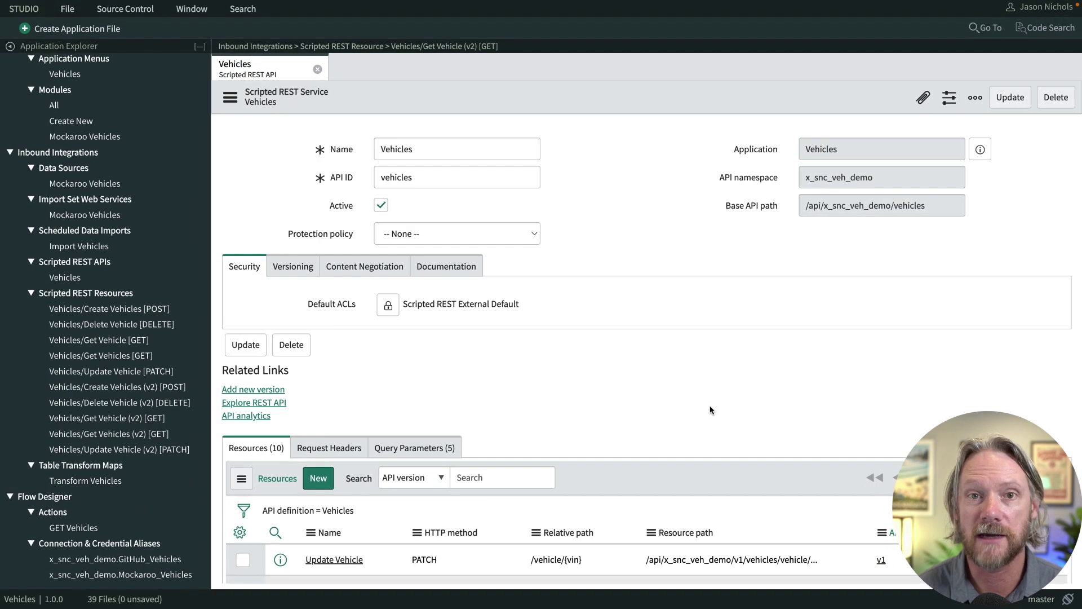
Step: Open the Get Vehicle and Get Vehicle (v2) resources and scroll to v2's Security settings
{"action": "left_click", "coordinate": [129, 342]}
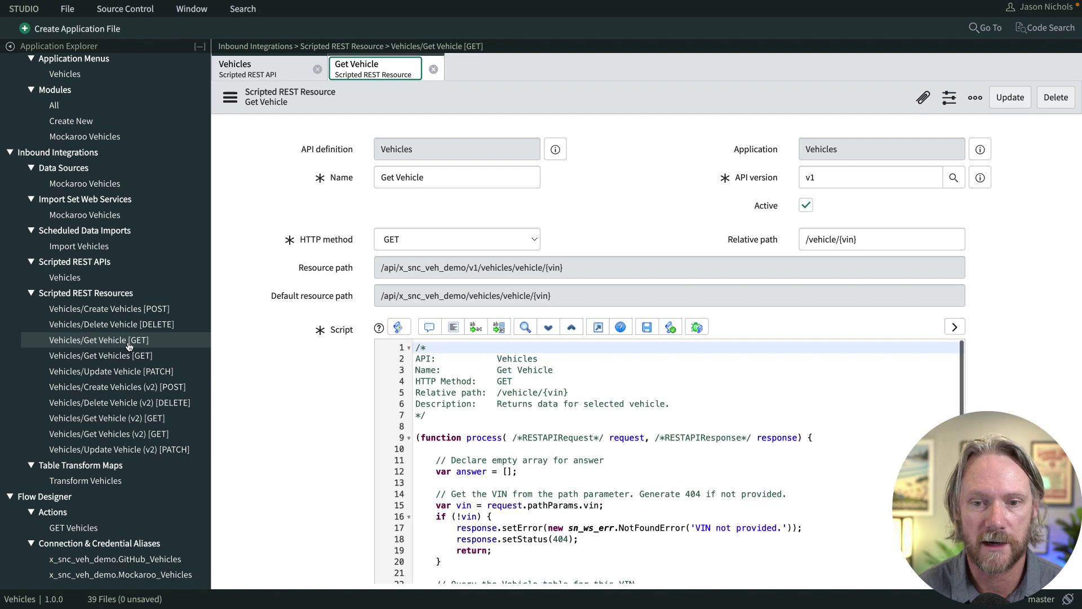
{"action": "scroll", "coordinate": [270, 340], "scroll_direction": "down", "scroll_amount": 5}
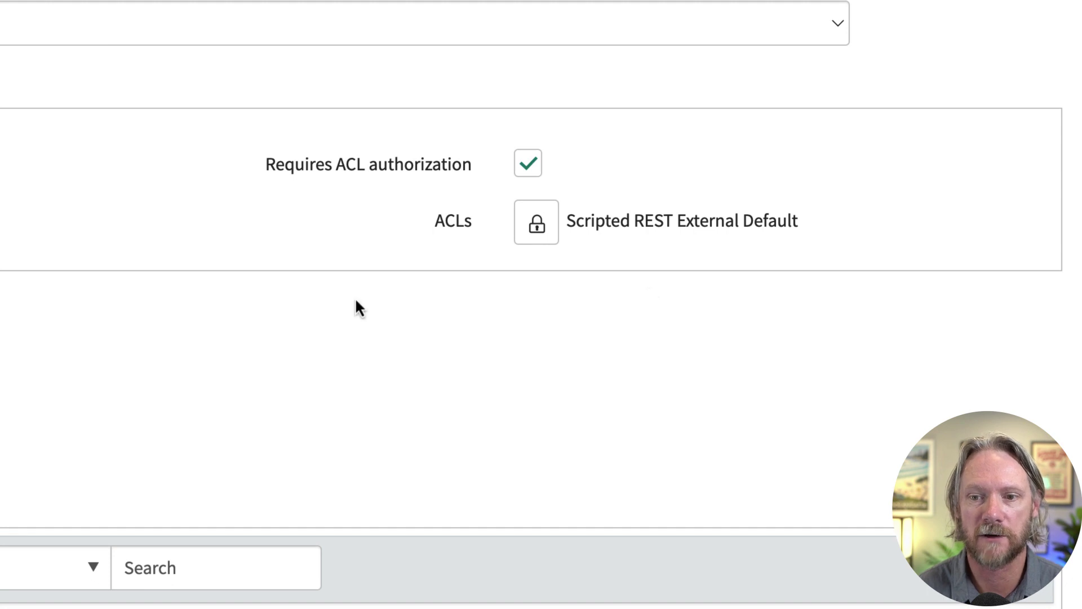
{"action": "left_click", "coordinate": [96, 419]}
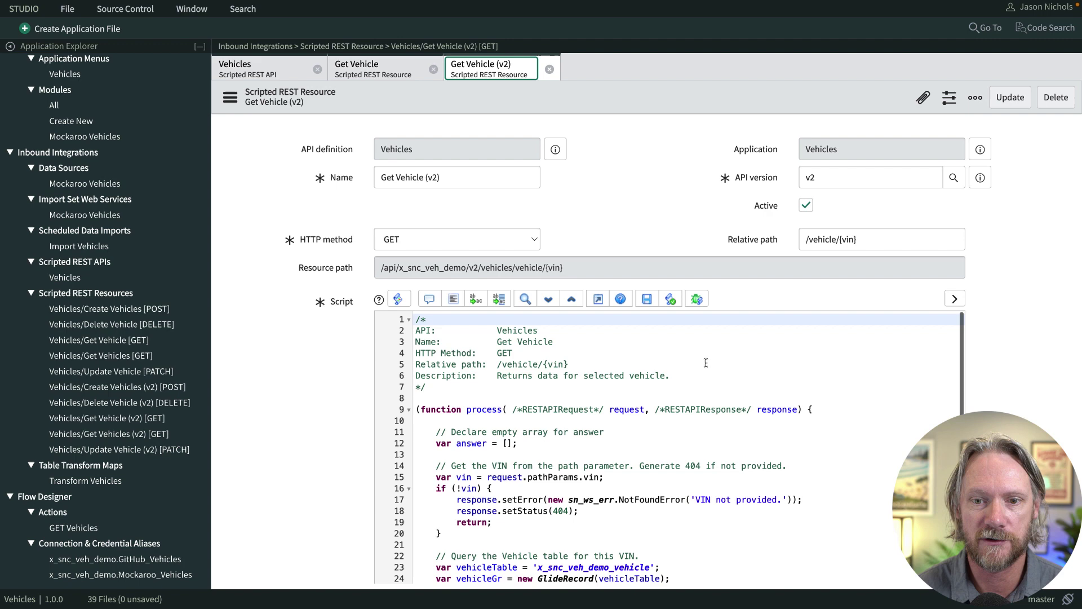
{"action": "scroll", "coordinate": [706, 362], "scroll_direction": "down", "scroll_amount": 5}
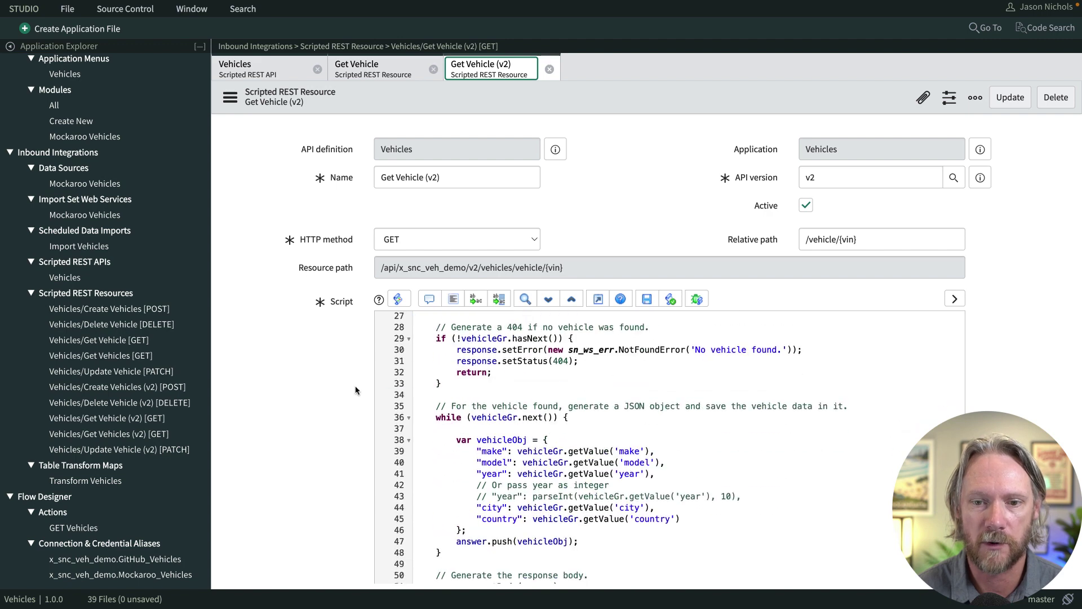
{"action": "scroll", "coordinate": [355, 390], "scroll_direction": "down", "scroll_amount": 8}
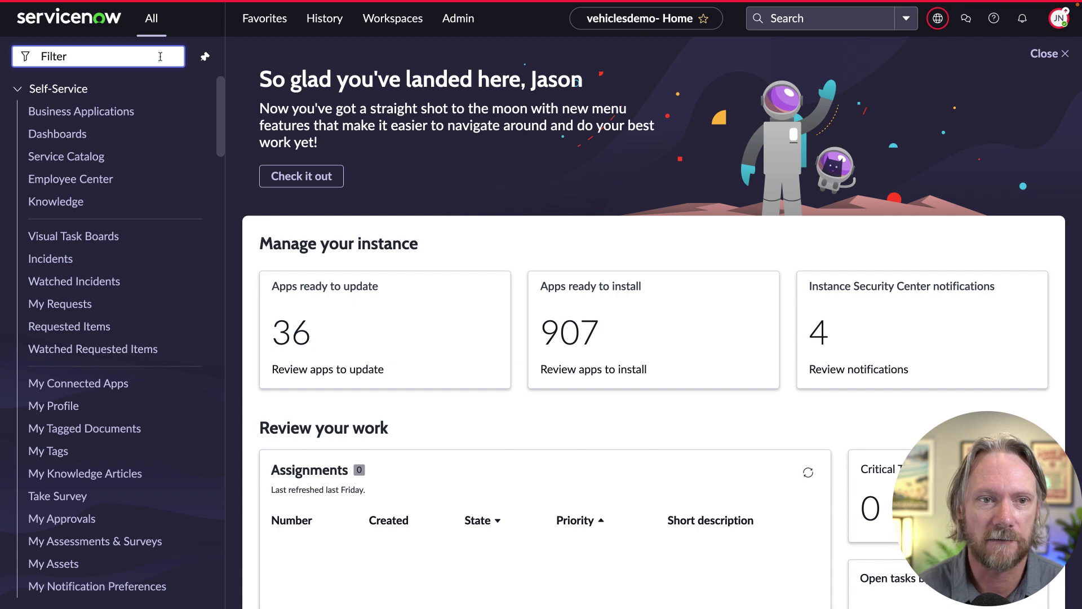
Step: Filter the Access Control list by name 'scripted' and open Scripted REST External Default
{"action": "type", "text": "a"}
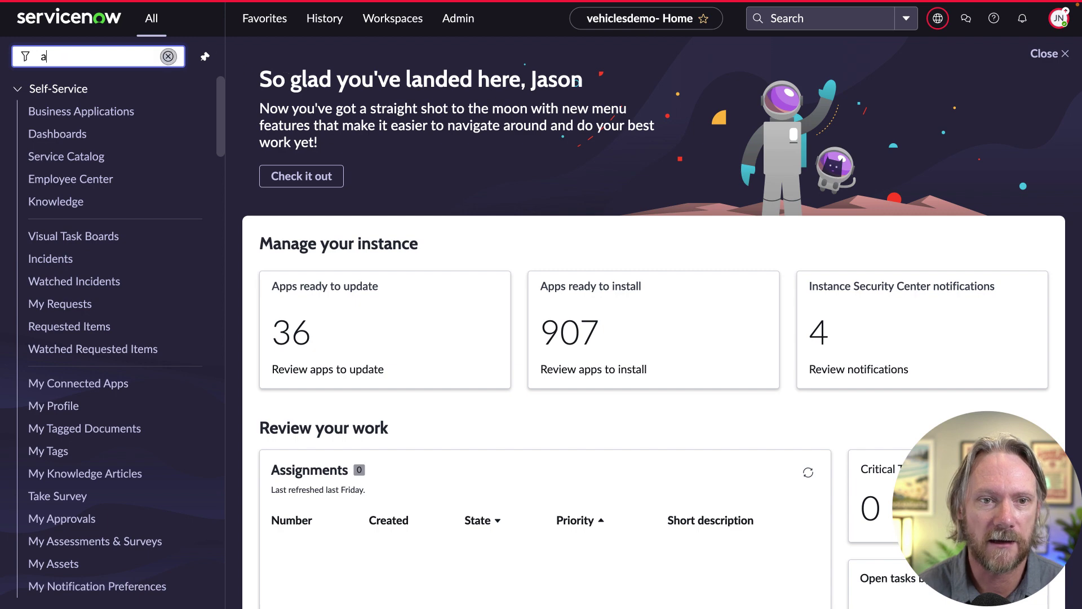
{"action": "type", "text": "cl"}
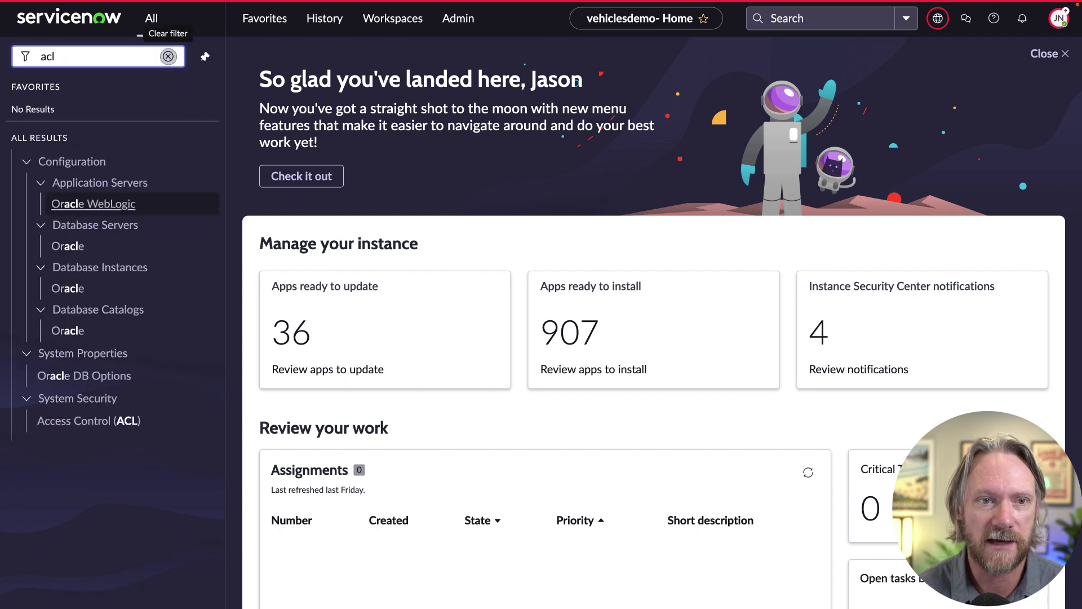
{"action": "left_click", "coordinate": [116, 422]}
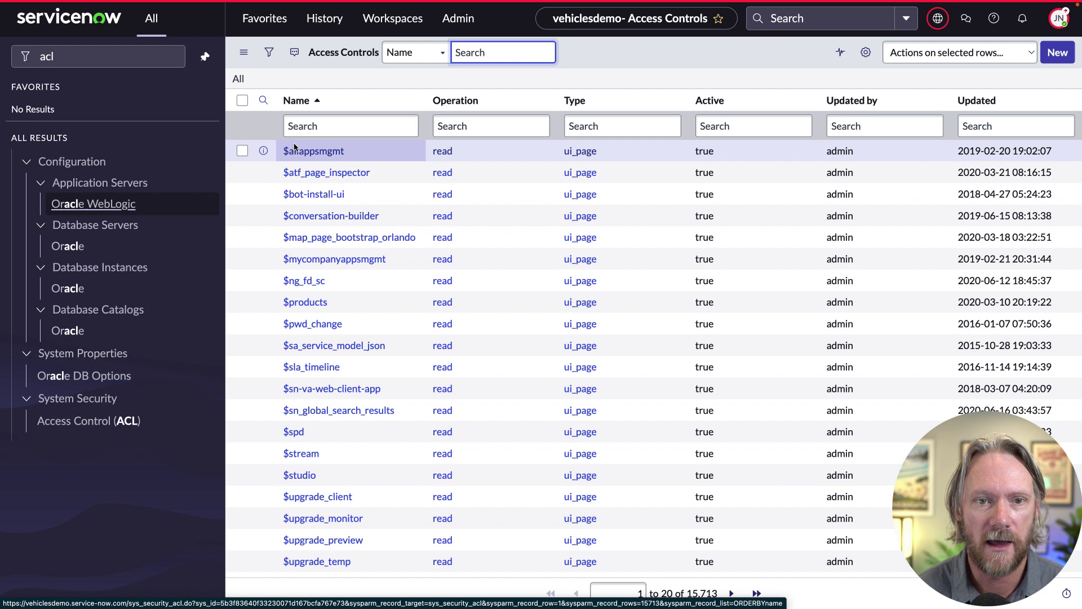
{"action": "left_click", "coordinate": [327, 126]}
{"action": "type", "text": "scri"}
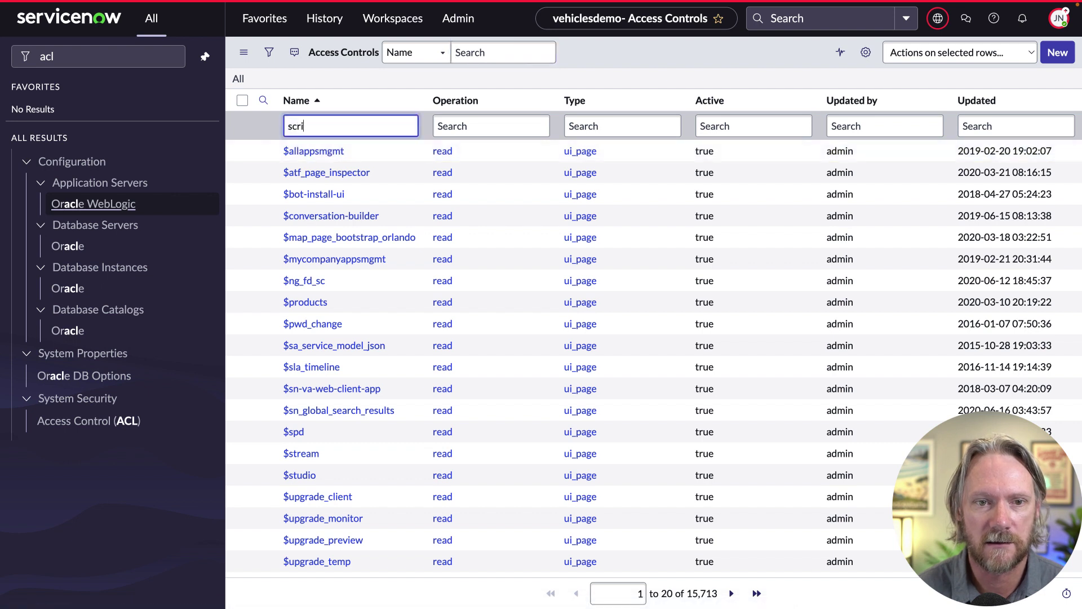
{"action": "type", "text": "pted"}
{"action": "key", "text": "Return"}
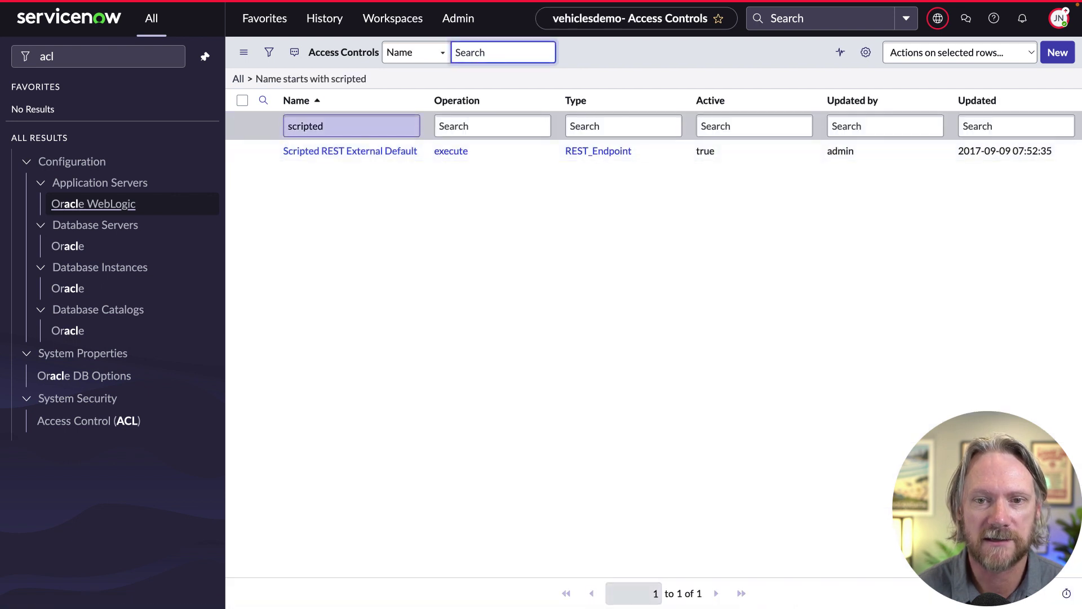
{"action": "left_click", "coordinate": [311, 153]}
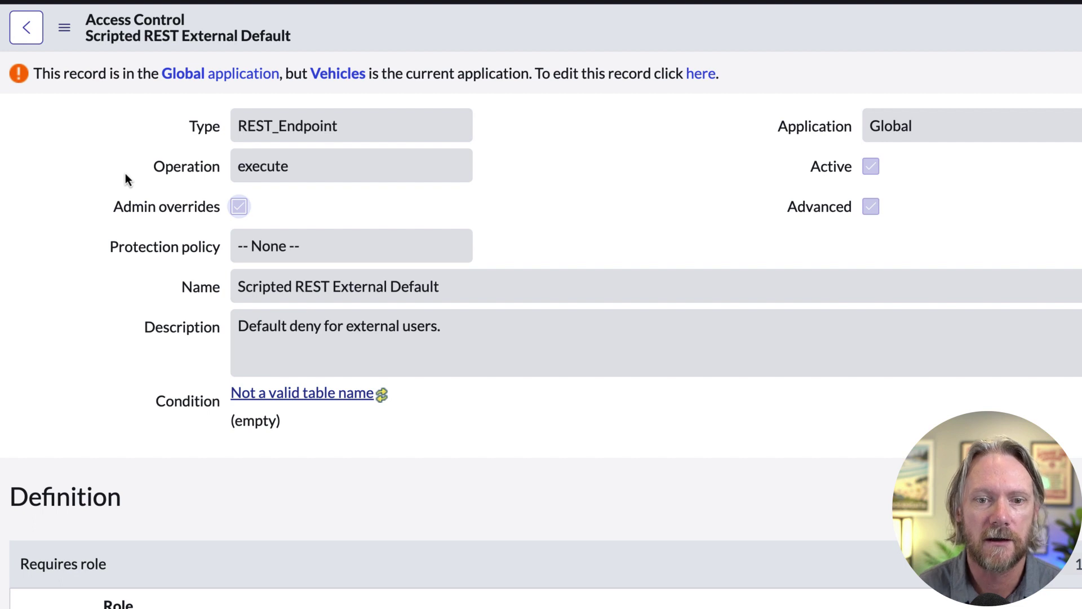
Step: Scroll through the Scripted REST External Default ACL's definition
{"action": "scroll", "coordinate": [126, 175], "scroll_direction": "down", "scroll_amount": 6}
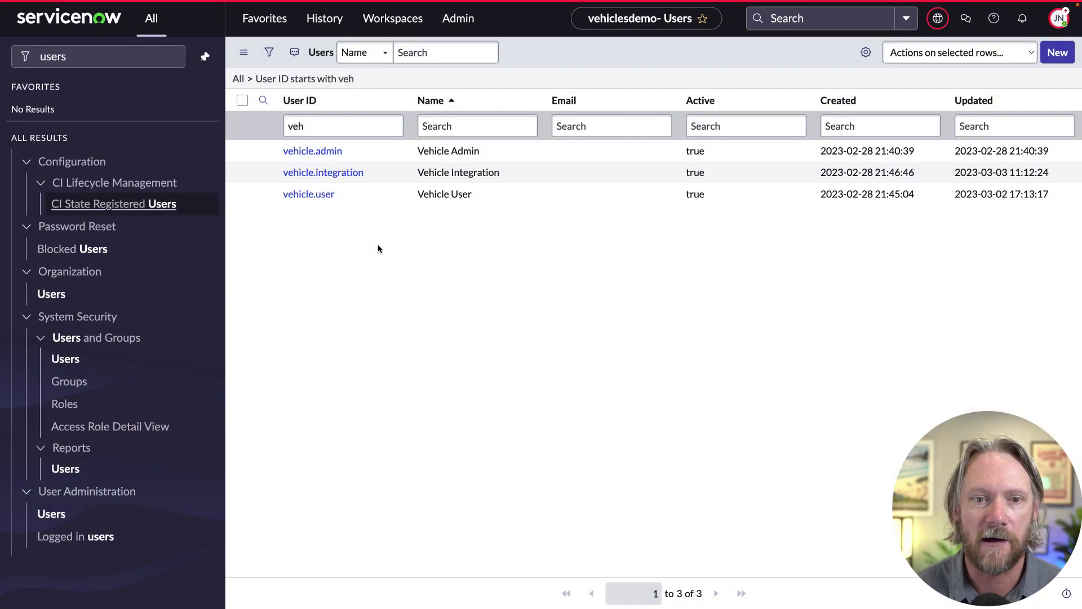
Step: Review the roles of the Vehicle Integration user, then of the Vehicle User account
{"action": "left_click", "coordinate": [334, 177]}
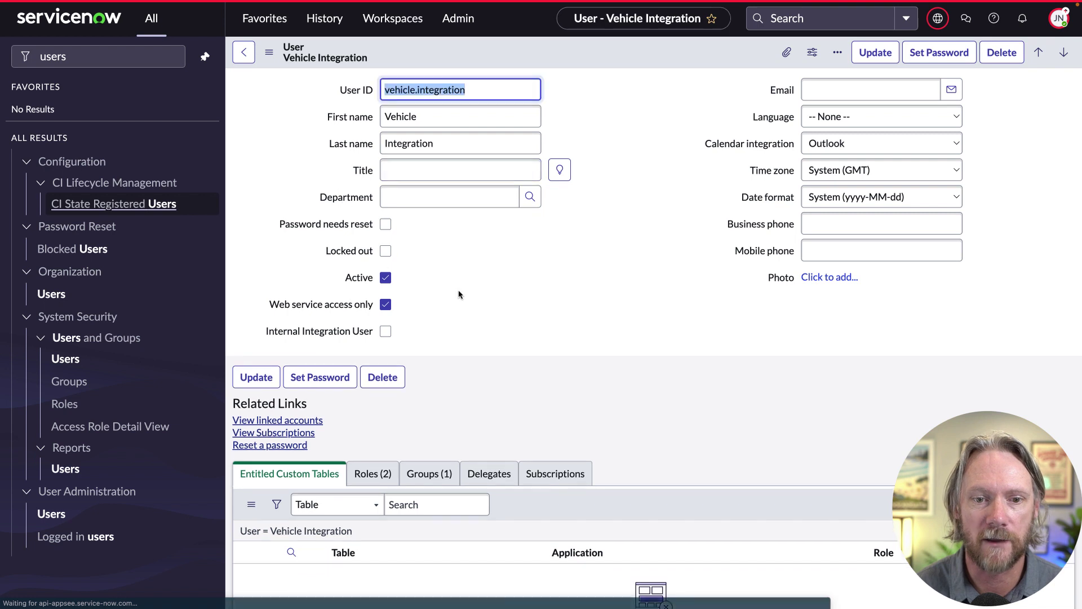
{"action": "scroll", "coordinate": [459, 294], "scroll_direction": "down", "scroll_amount": 2}
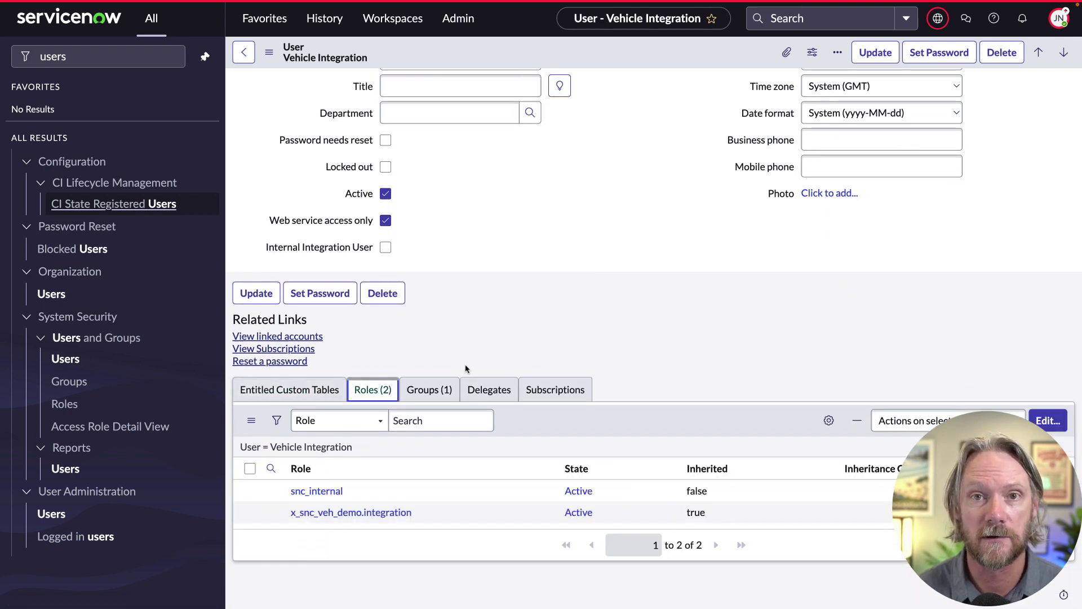
{"action": "left_click", "coordinate": [1064, 55]}
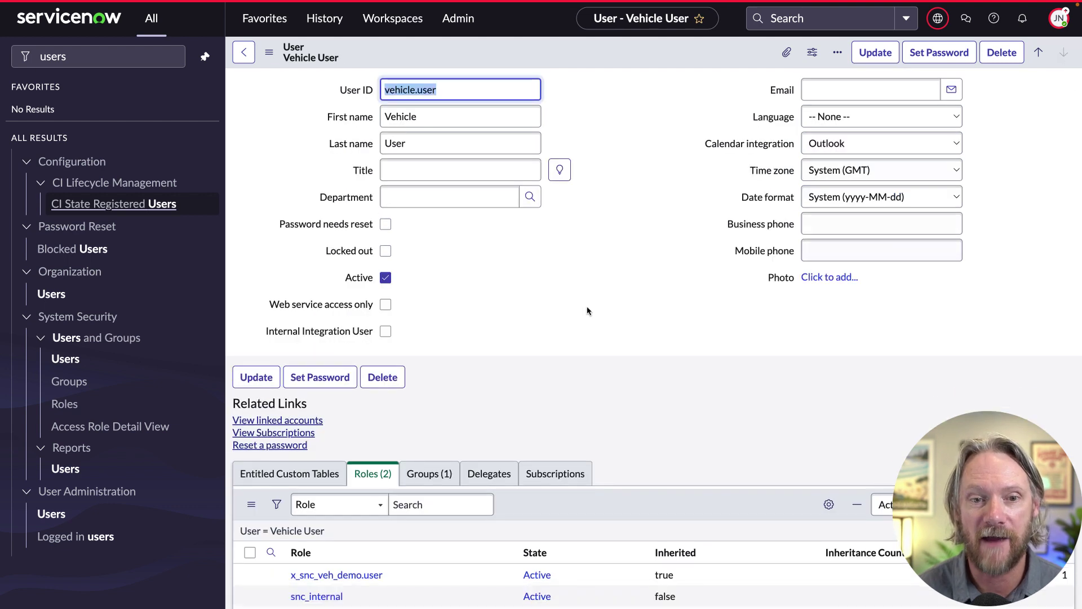
{"action": "scroll", "coordinate": [519, 309], "scroll_direction": "down", "scroll_amount": 2}
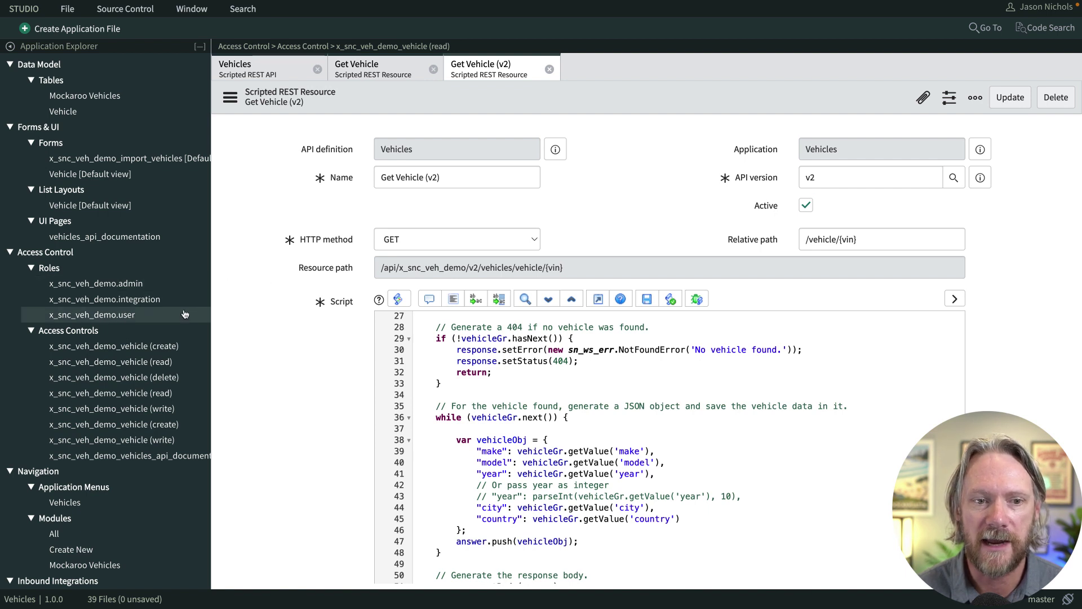
Step: Create the role with suffix 'resource', described 'For accessing Vehicles API resources.', and submit it
{"action": "left_click", "coordinate": [99, 35]}
{"action": "type", "text": "role"}
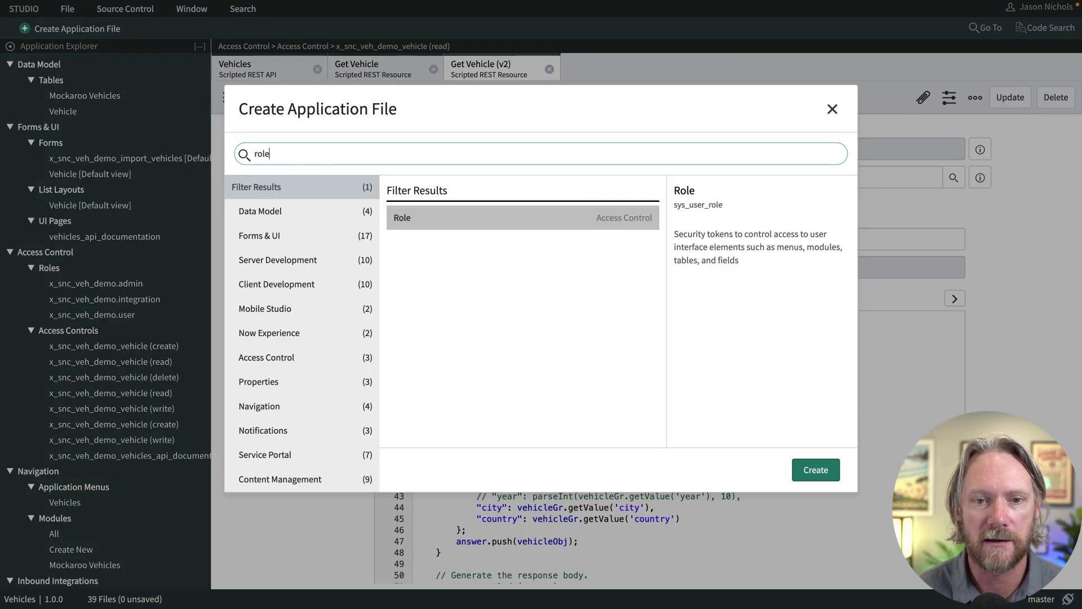
{"action": "key", "text": "Return"}
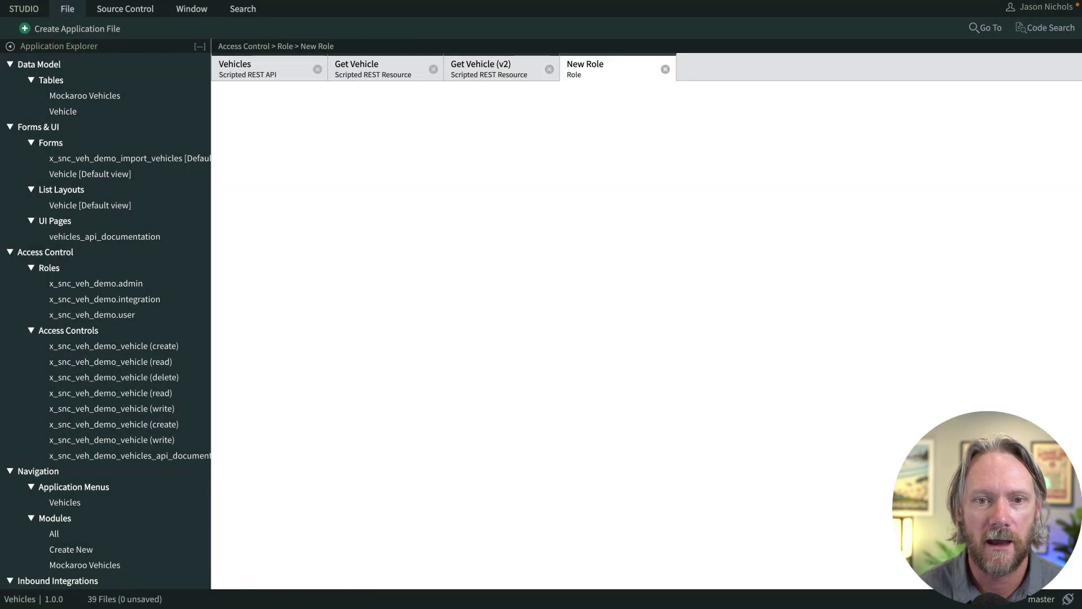
{"action": "left_click", "coordinate": [404, 147]}
{"action": "type", "text": "resource"}
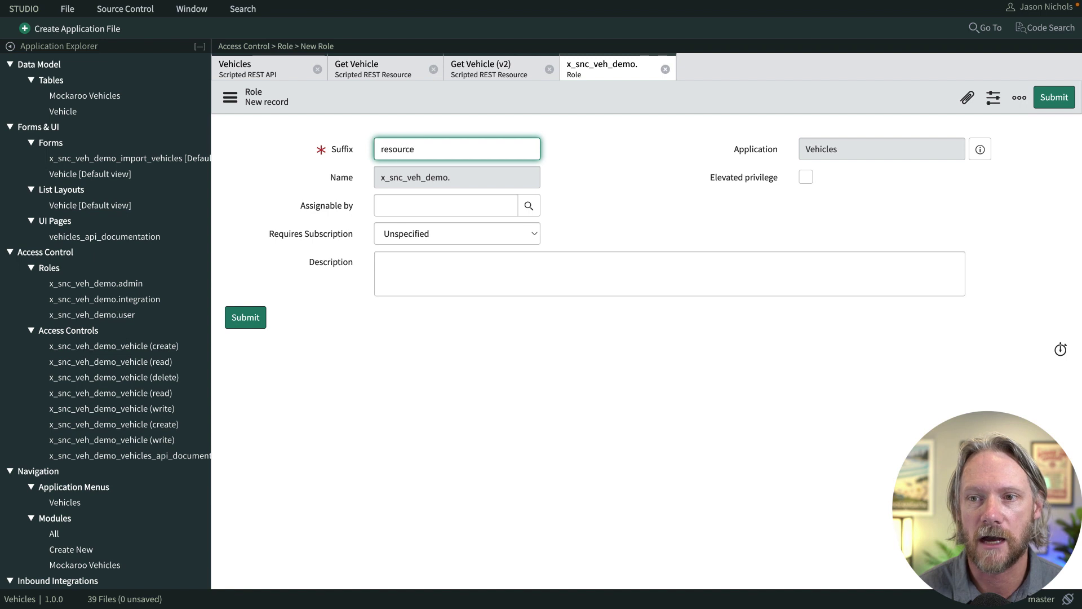
{"action": "left_click", "coordinate": [611, 275]}
{"action": "type", "text": "For acc"}
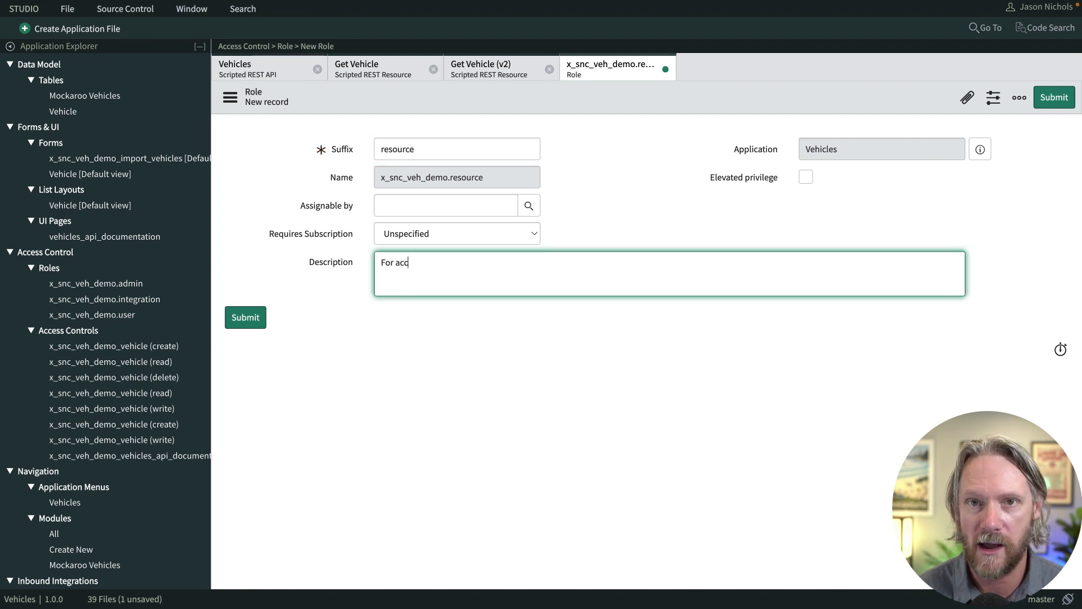
{"action": "type", "text": "essing "}
{"action": "type", "text": "Vehicles"}
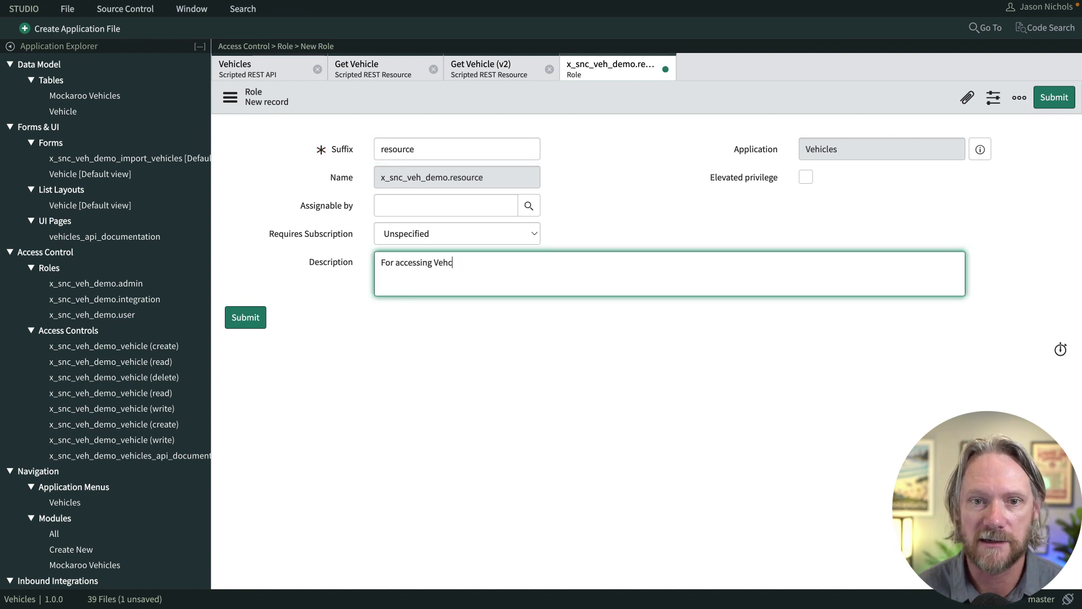
{"action": "type", "text": " API resources."}
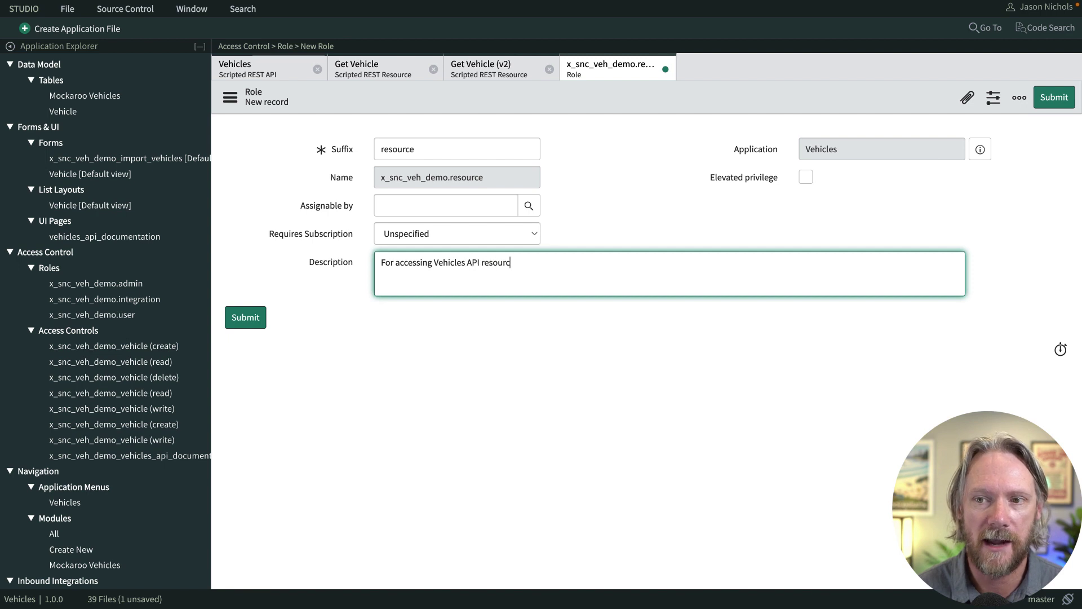
{"action": "left_click", "coordinate": [1062, 97]}
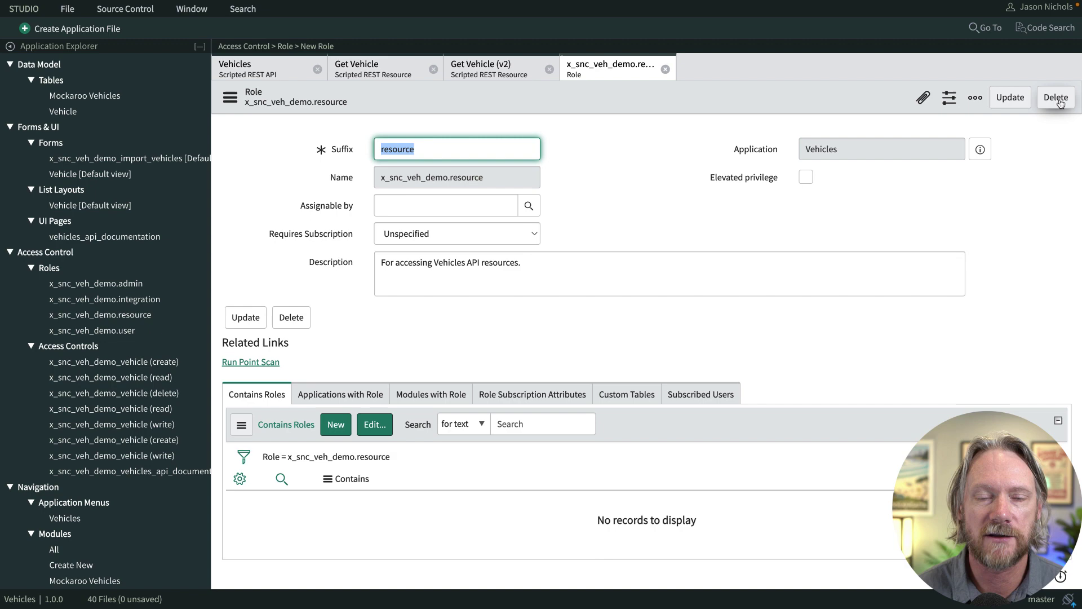
Step: Start a new REST_Endpoint access control named 'Scripted REST Vehicles API'
{"action": "left_click", "coordinate": [87, 31]}
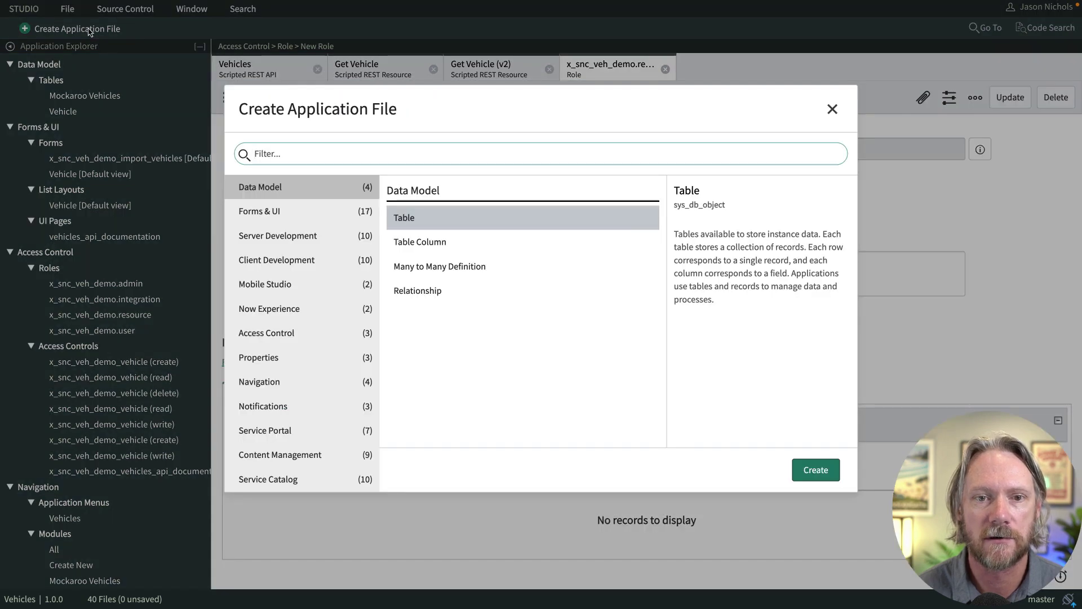
{"action": "type", "text": "acc"}
{"action": "key", "text": "Return"}
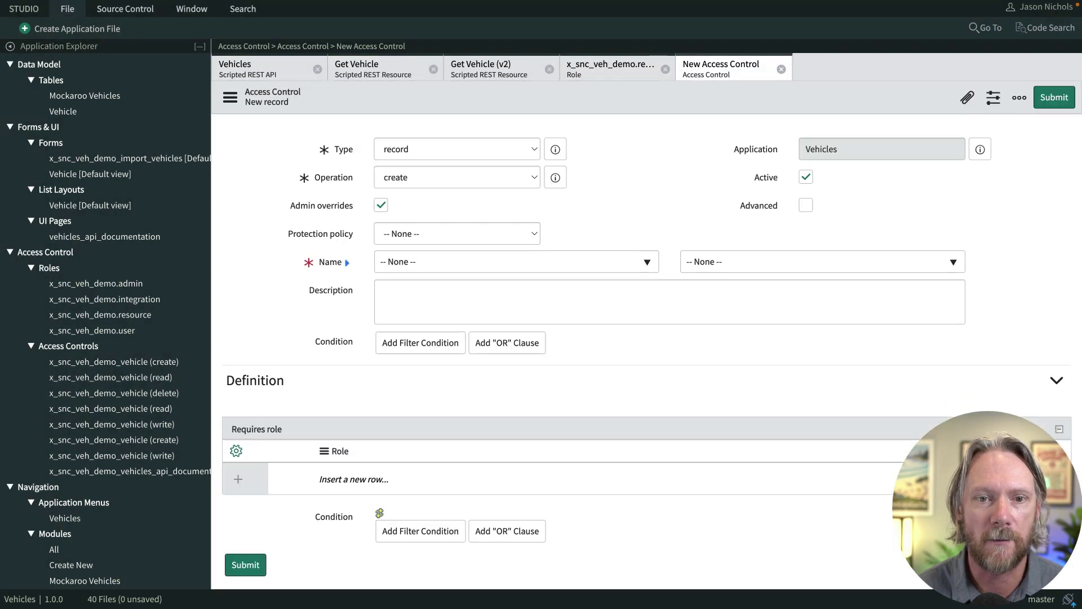
{"action": "left_click", "coordinate": [473, 150]}
{"action": "left_click", "coordinate": [472, 166]}
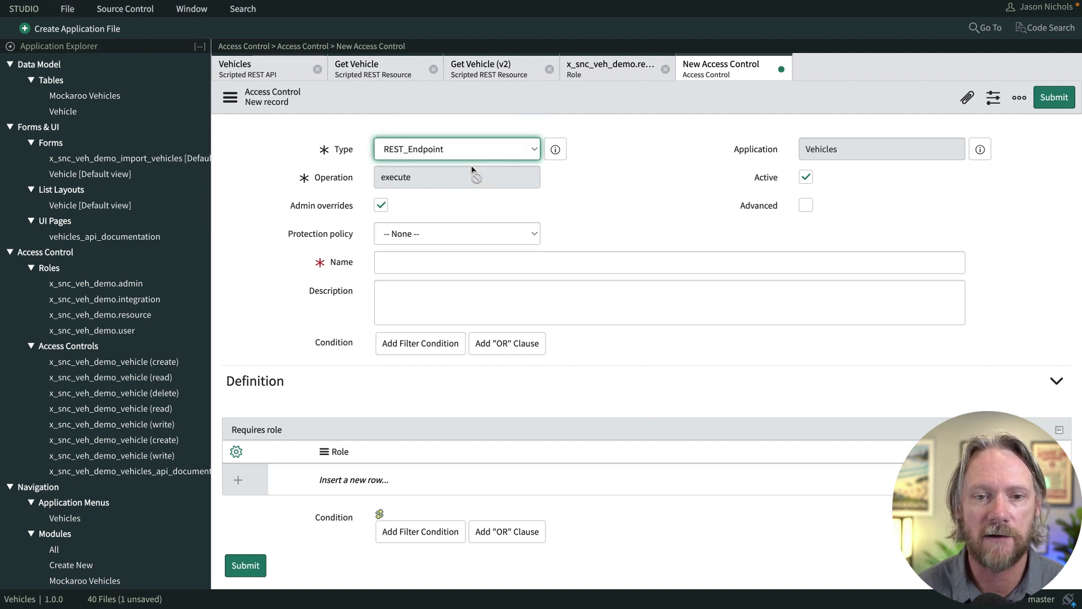
{"action": "left_click", "coordinate": [415, 265]}
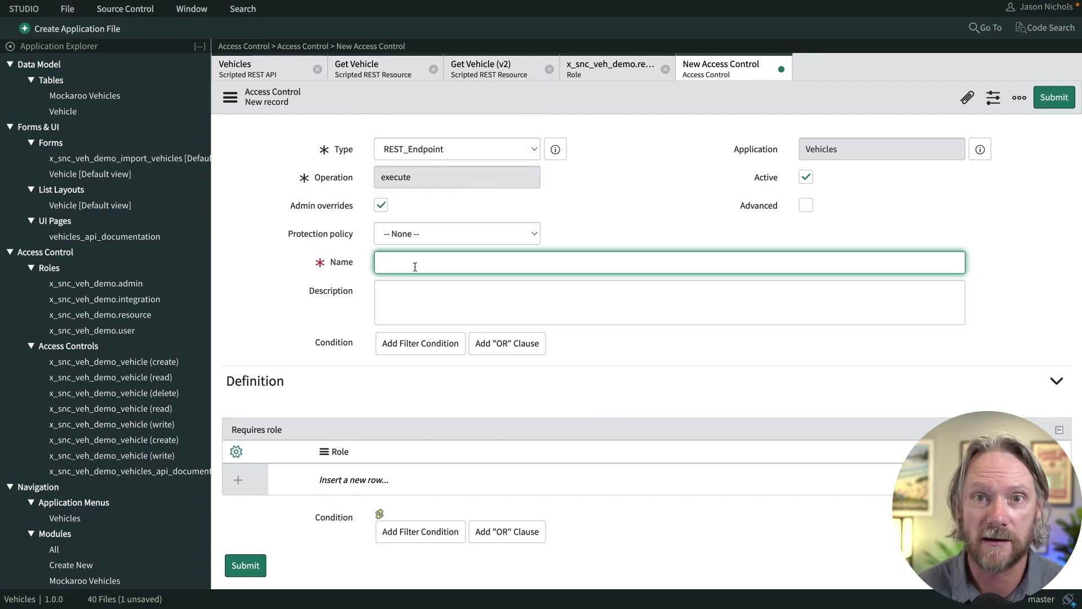
{"action": "type", "text": "Scripted REST Vehicles"}
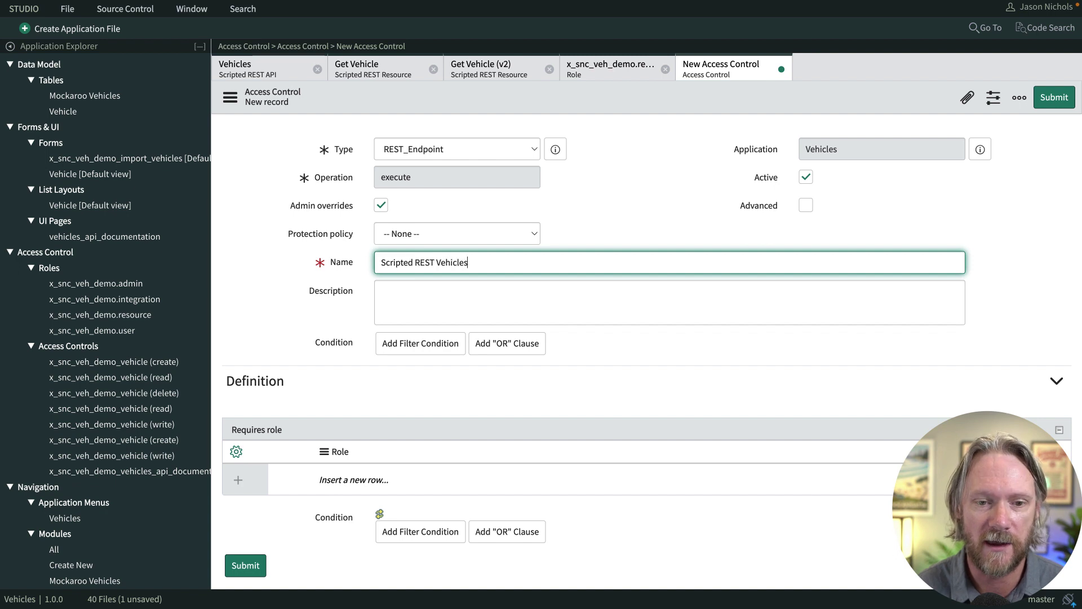
{"action": "type", "text": " API"}
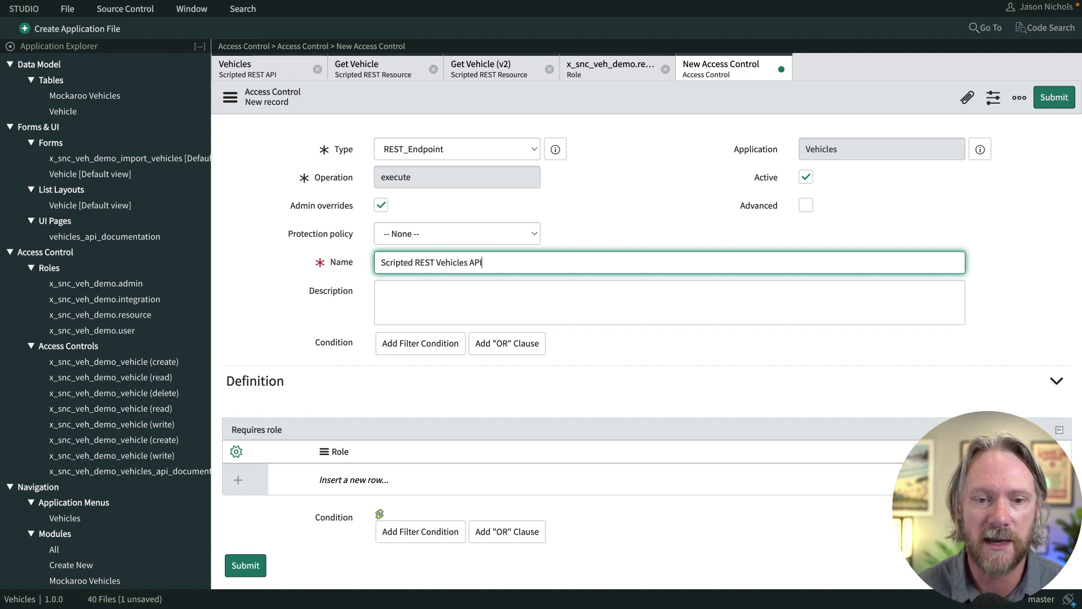
Step: Require the x_snc_veh_demo.integration role on the ACL and submit it
{"action": "left_click", "coordinate": [363, 483]}
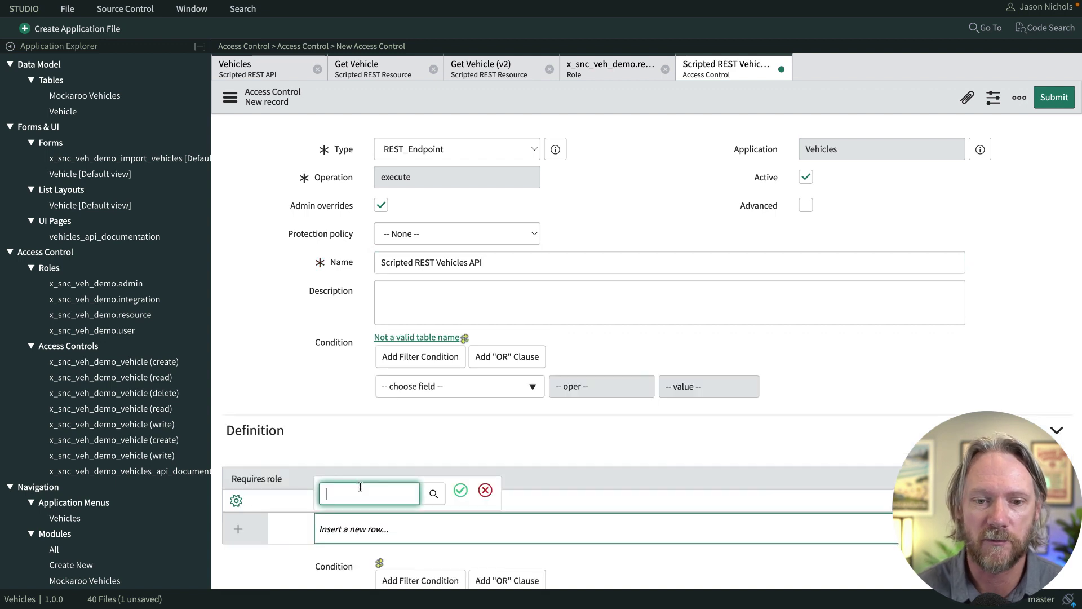
{"action": "type", "text": "x"}
{"action": "key", "text": "Down"}
{"action": "key", "text": "Down"}
{"action": "key", "text": "Return"}
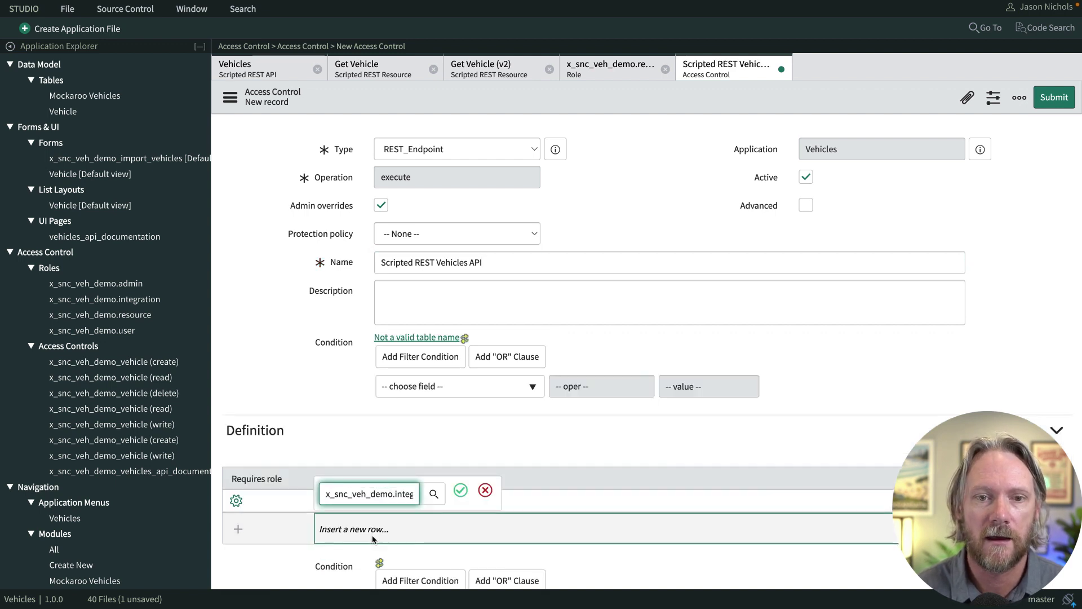
{"action": "left_click", "coordinate": [460, 491]}
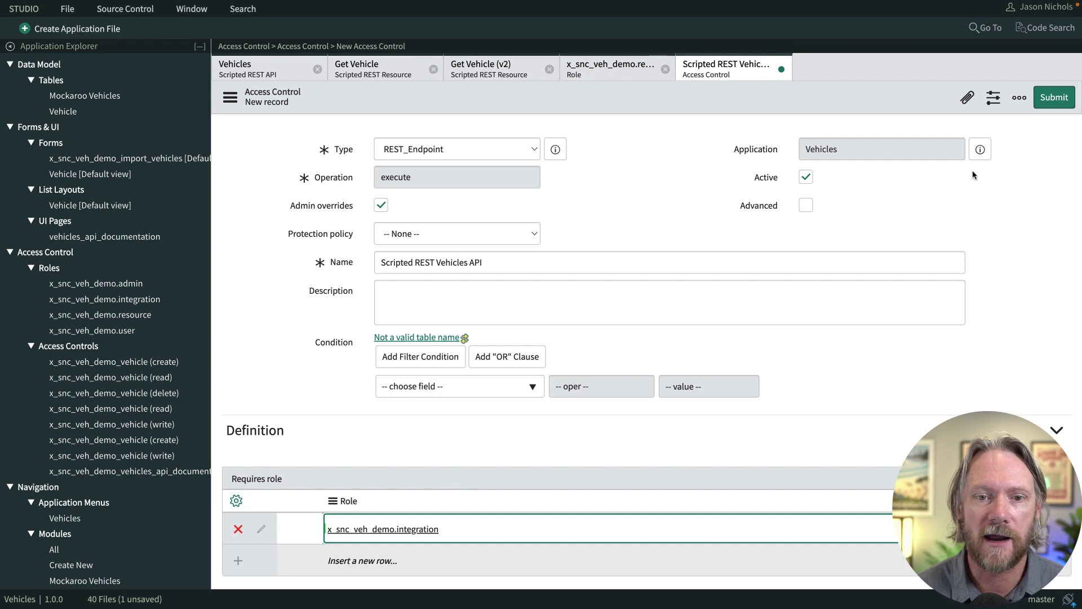
{"action": "left_click", "coordinate": [1048, 99]}
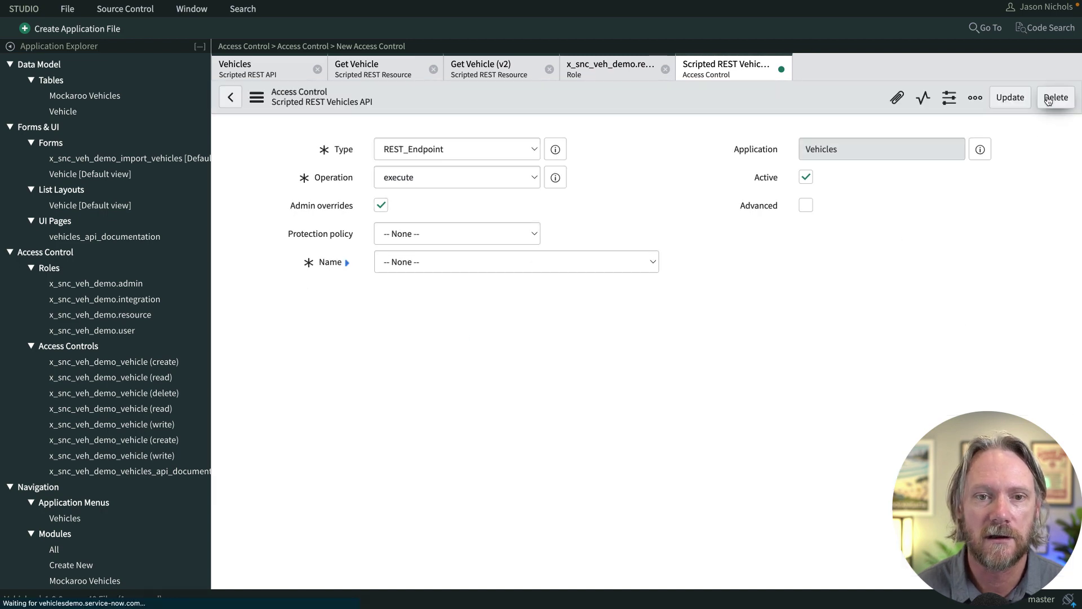
Step: Start a new REST_Endpoint access control named 'Scripted REST Vehicles Resource'
{"action": "left_click", "coordinate": [99, 31]}
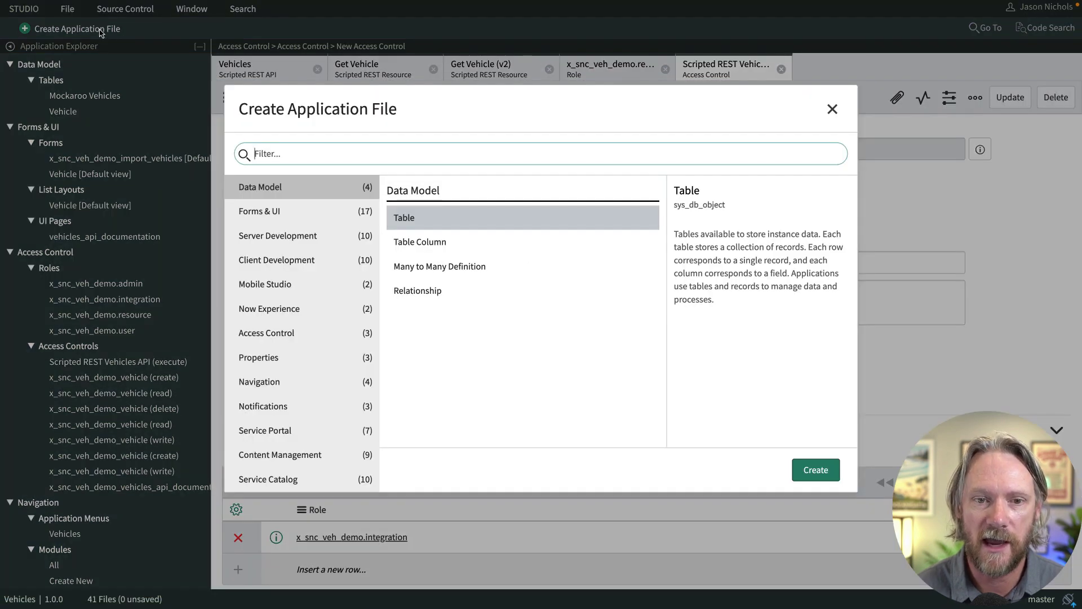
{"action": "type", "text": "acc"}
{"action": "key", "text": "Return"}
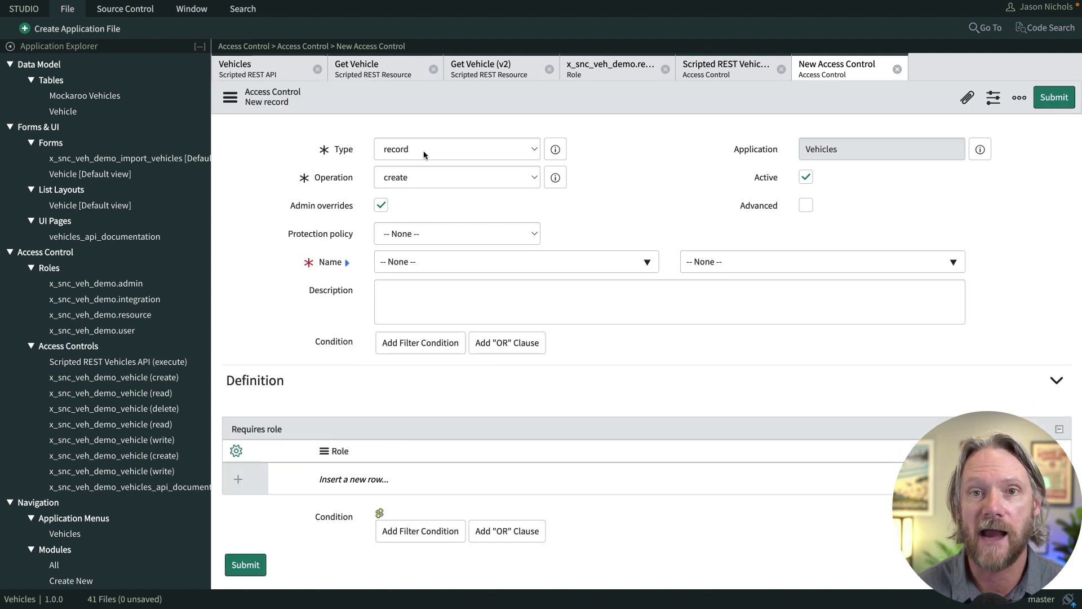
{"action": "left_click", "coordinate": [425, 152]}
{"action": "left_click", "coordinate": [426, 164]}
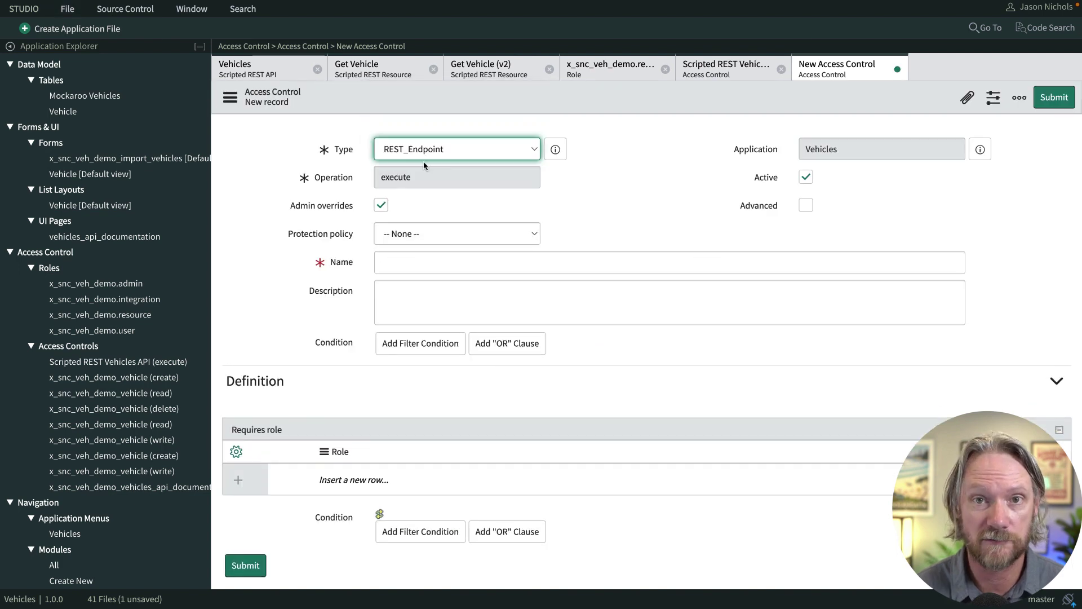
{"action": "left_click", "coordinate": [394, 262]}
{"action": "type", "text": "Scripted R"}
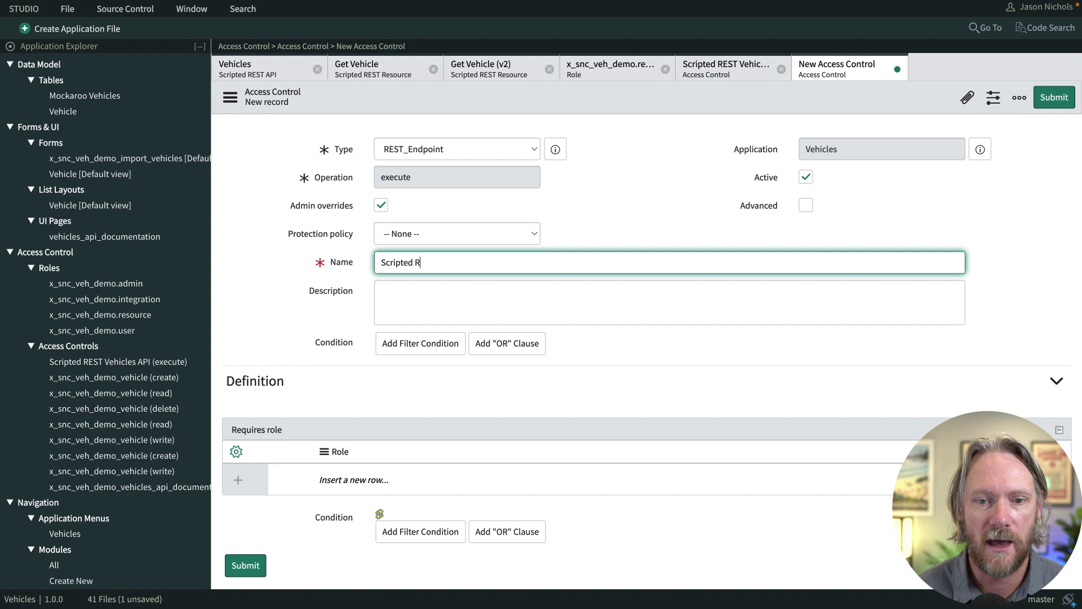
{"action": "type", "text": "EST Vehhicles Resource"}
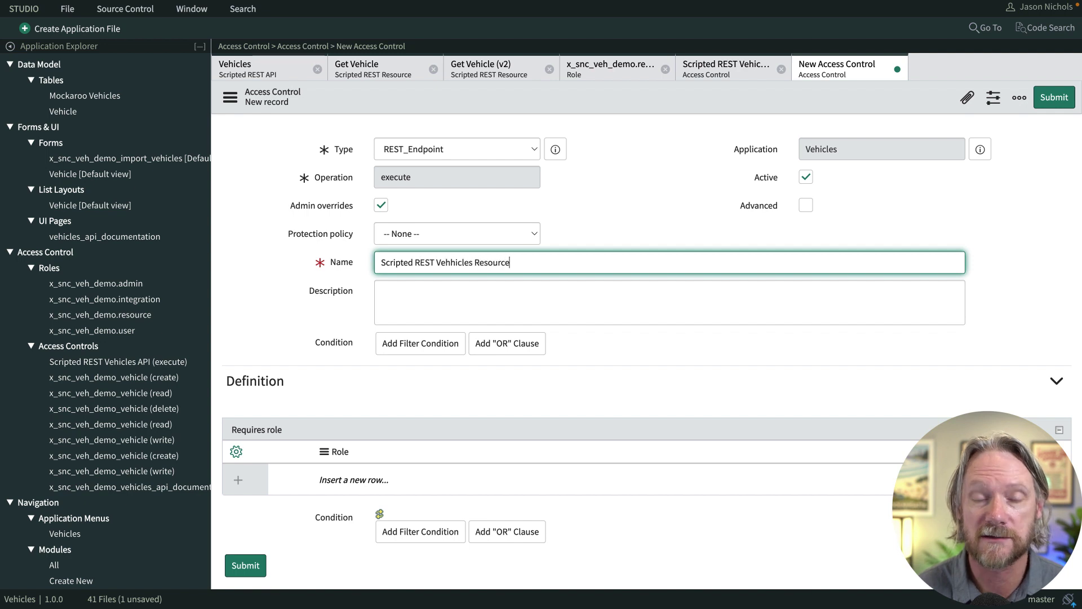
{"action": "left_click", "coordinate": [455, 263]}
{"action": "key", "text": "BackSpace"}
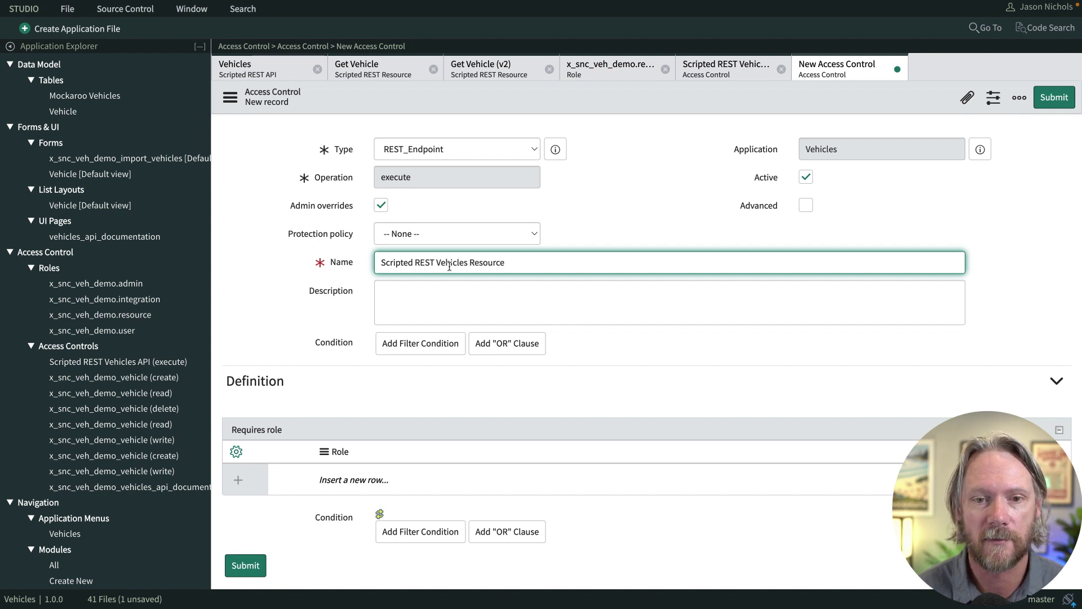
Step: Require the x_snc_veh_demo.resource role on the ACL and submit it
{"action": "left_click", "coordinate": [354, 479]}
{"action": "type", "text": "x"}
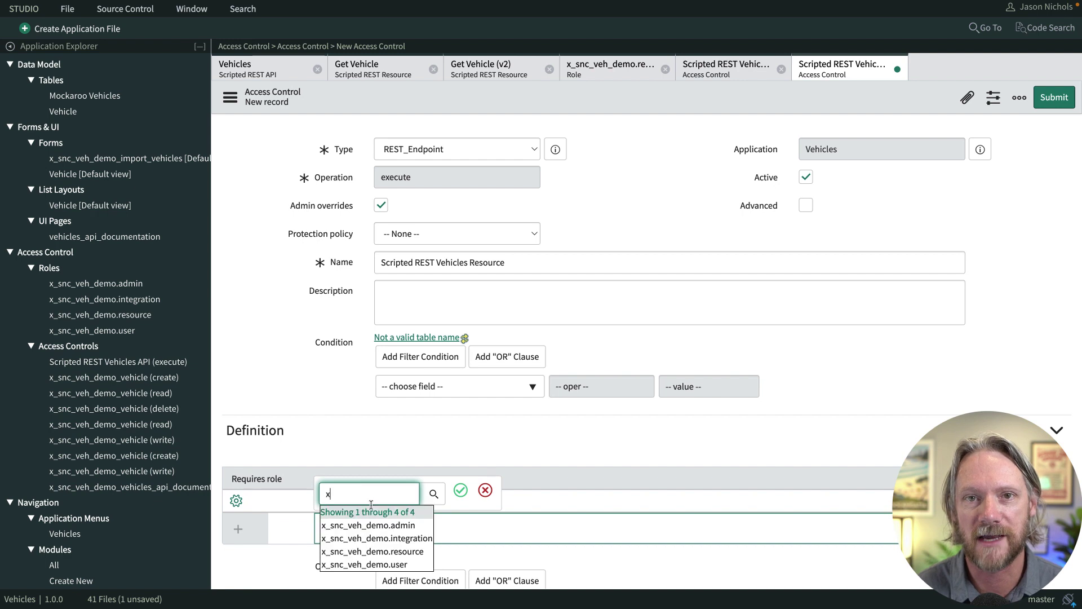
{"action": "left_click", "coordinate": [377, 551]}
{"action": "left_click", "coordinate": [461, 490]}
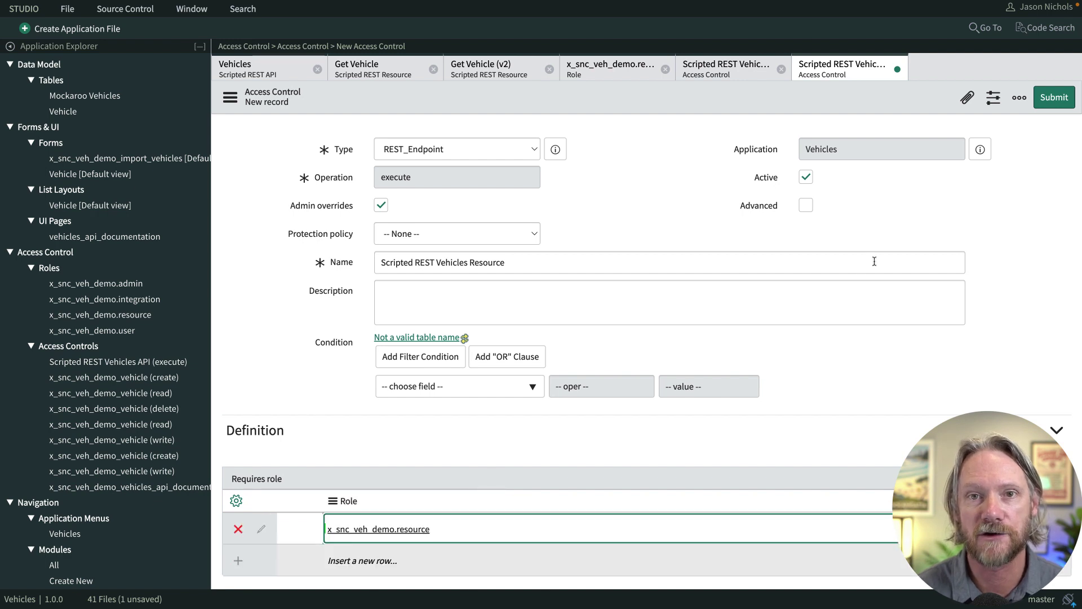
{"action": "left_click", "coordinate": [1049, 104]}
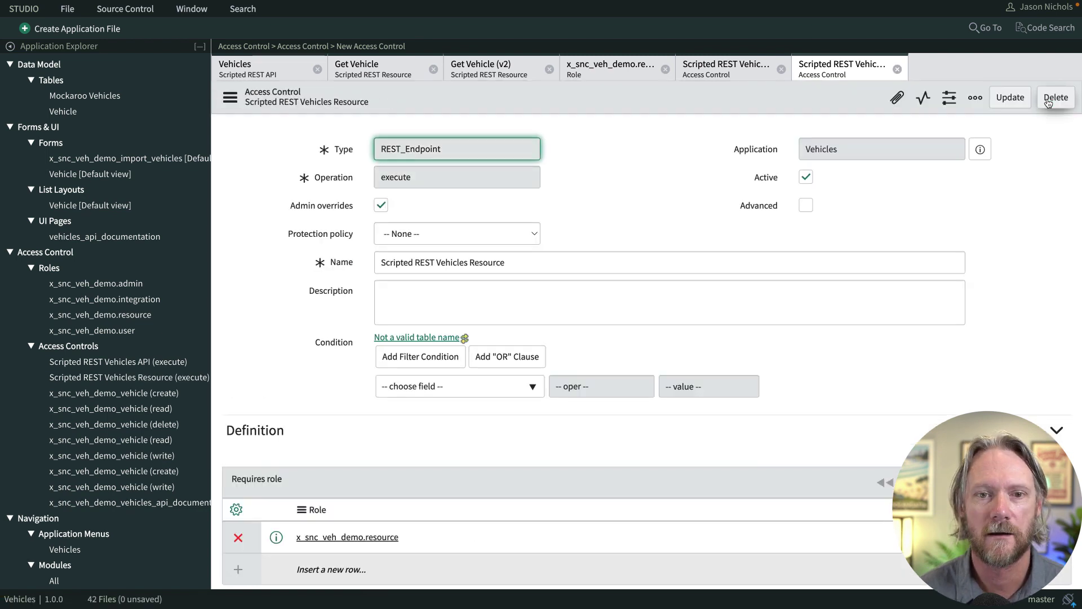
Step: Replace the Vehicles API's default ACL Scripted REST External Default with Scripted REST Vehicles API and update
{"action": "left_click", "coordinate": [274, 71]}
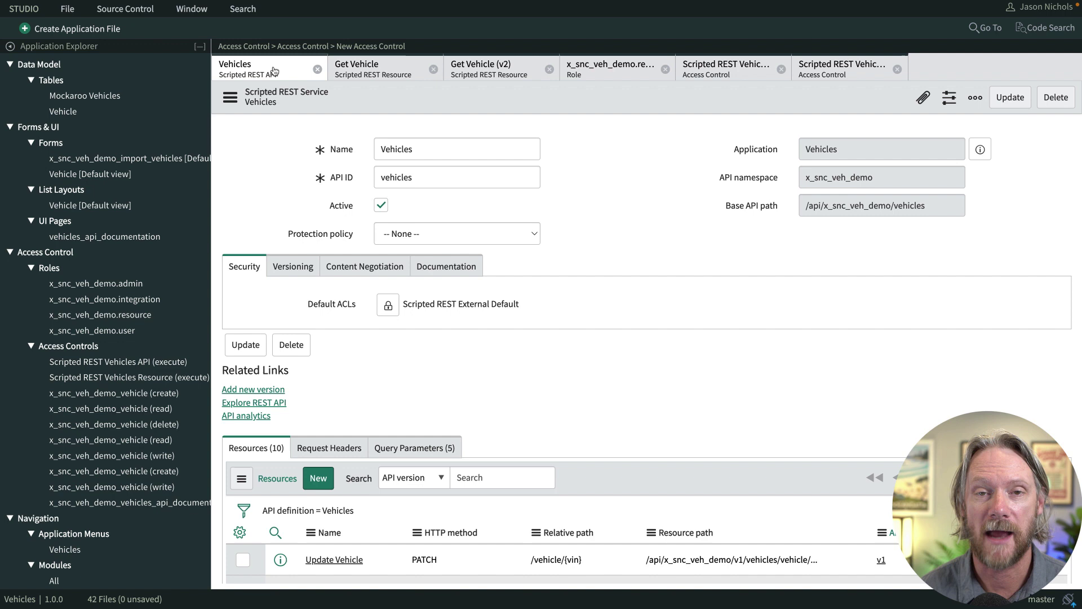
{"action": "left_click", "coordinate": [388, 306]}
{"action": "left_click", "coordinate": [461, 310]}
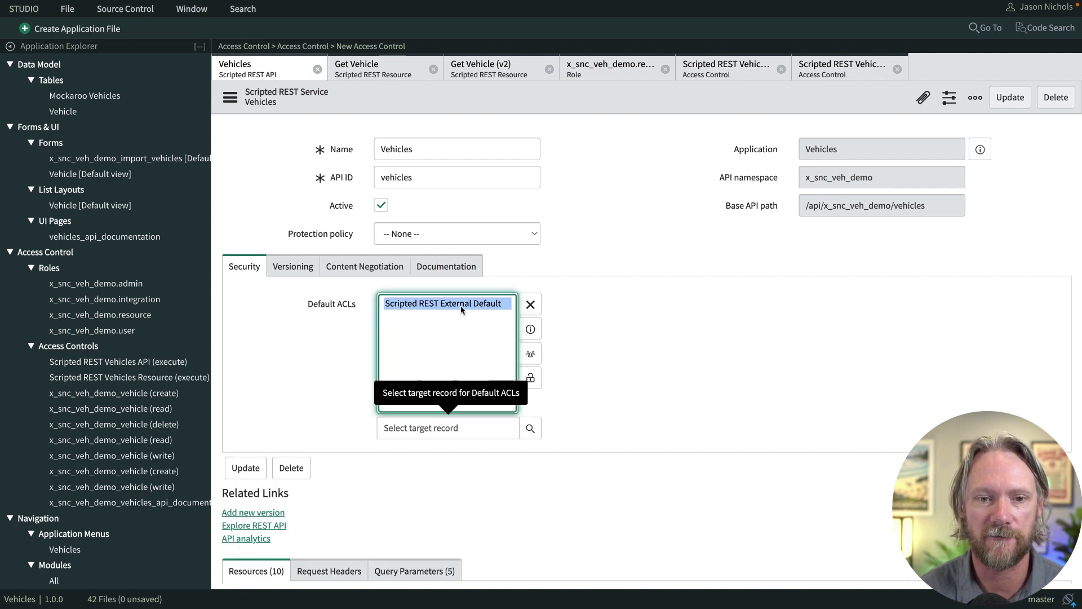
{"action": "left_click", "coordinate": [530, 305]}
{"action": "left_click", "coordinate": [432, 426]}
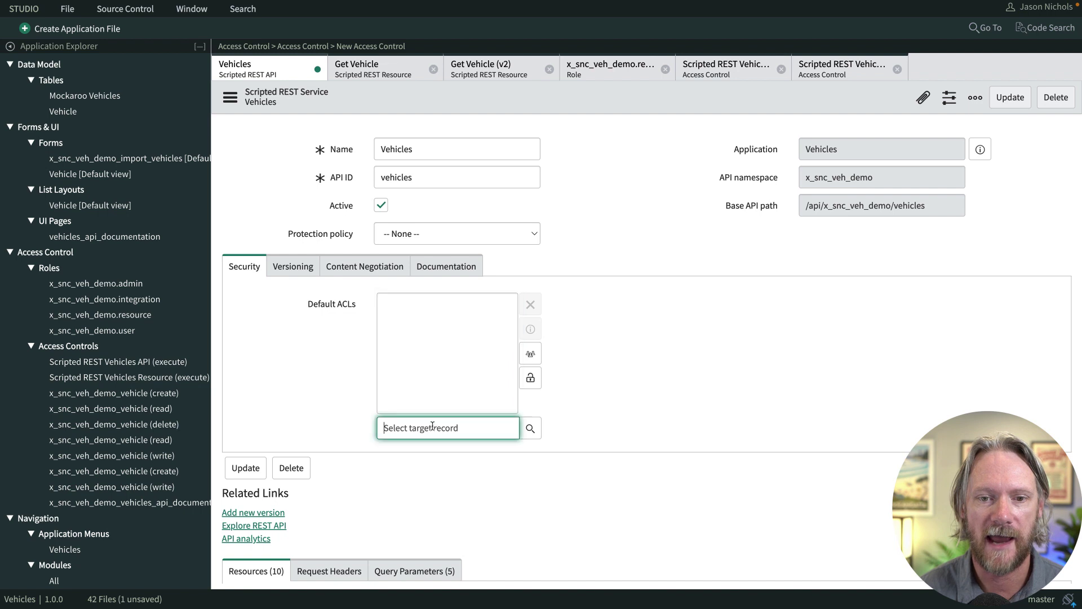
{"action": "type", "text": "Sc"}
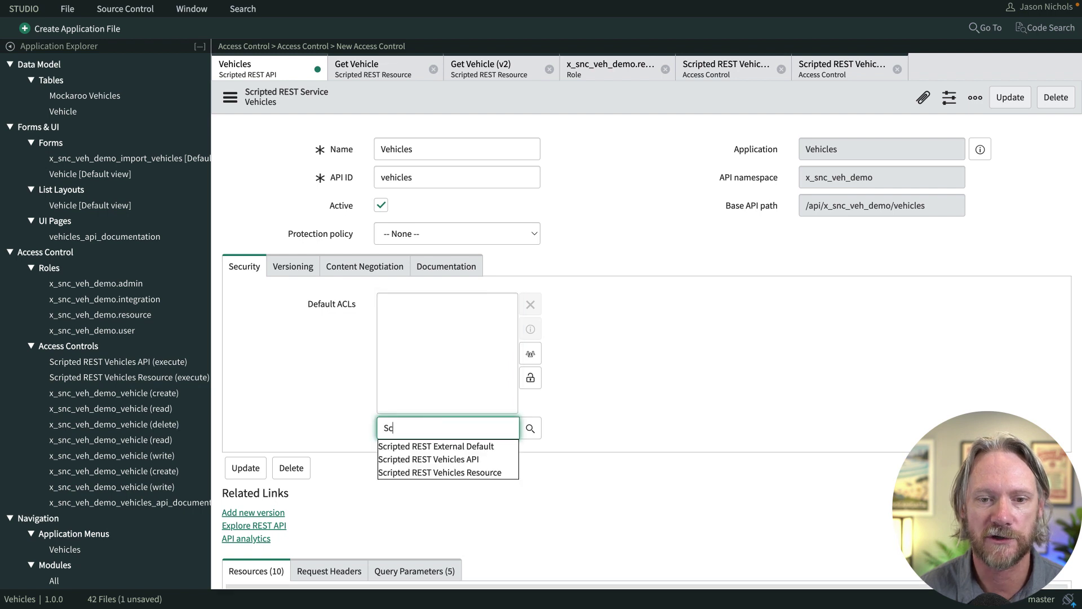
{"action": "left_click", "coordinate": [441, 459]}
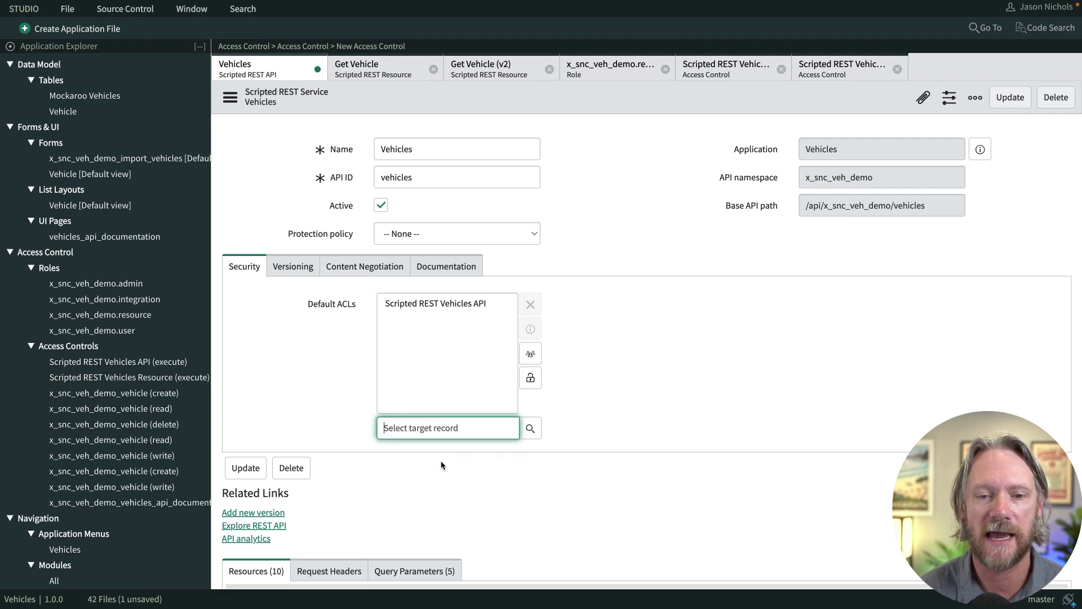
{"action": "left_click", "coordinate": [530, 378]}
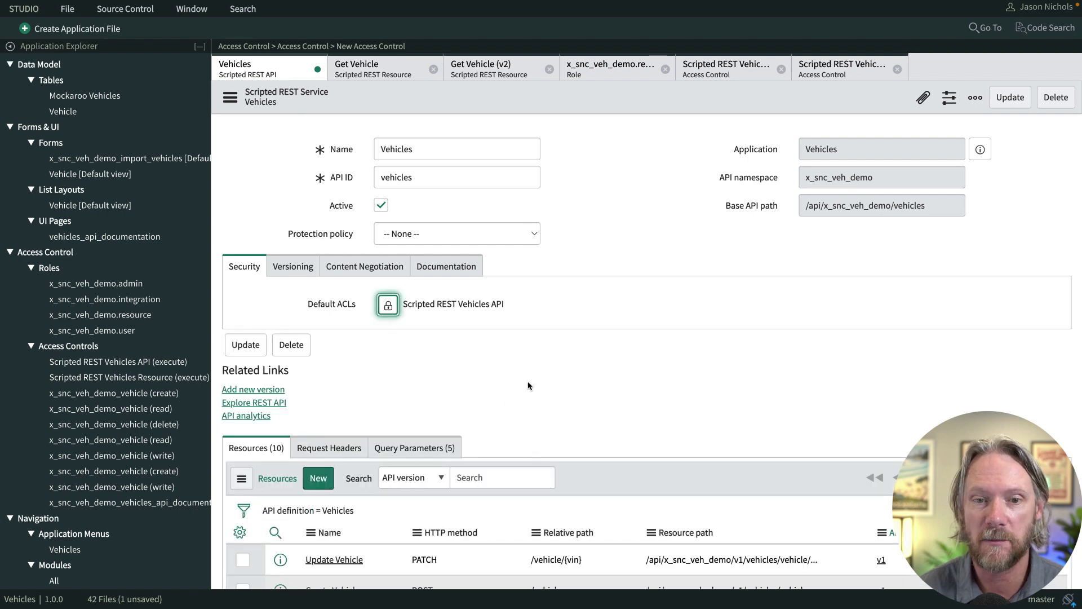
{"action": "left_click", "coordinate": [1006, 100]}
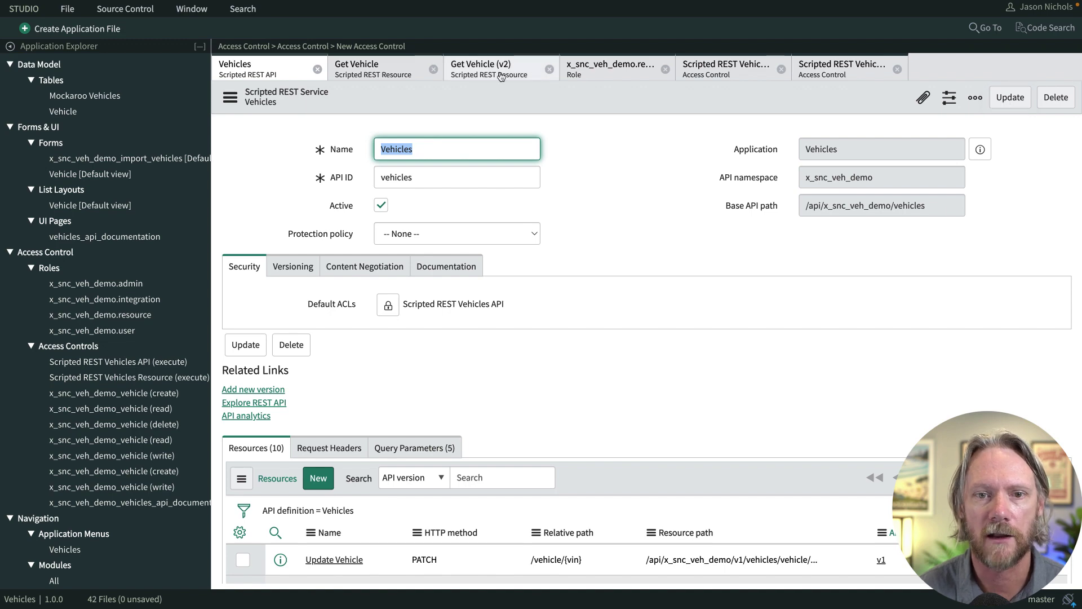
Step: Swap Get Vehicle's Scripted REST External Default ACL for Scripted REST Vehicles Resource and update
{"action": "left_click", "coordinate": [377, 74]}
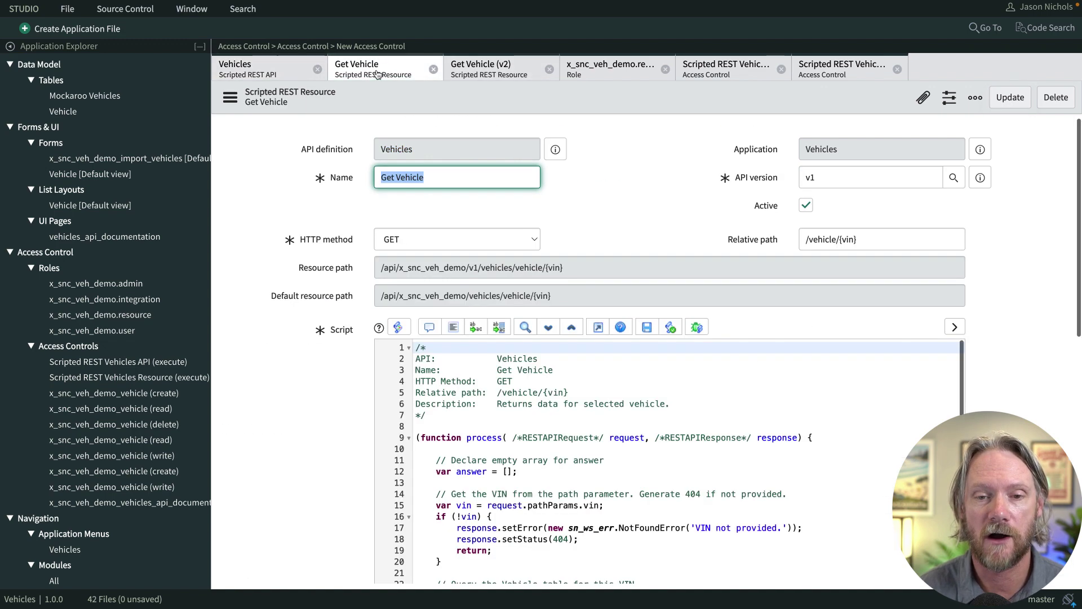
{"action": "scroll", "coordinate": [337, 248], "scroll_direction": "down", "scroll_amount": 2}
{"action": "scroll", "coordinate": [344, 248], "scroll_direction": "down", "scroll_amount": 6}
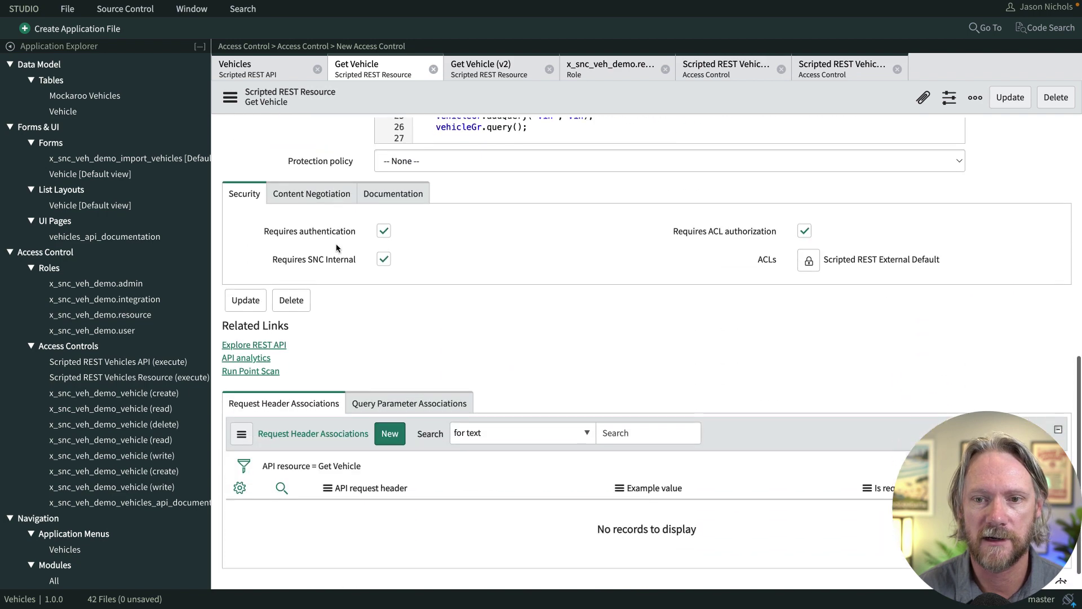
{"action": "left_click", "coordinate": [808, 245]}
{"action": "left_click", "coordinate": [846, 242]}
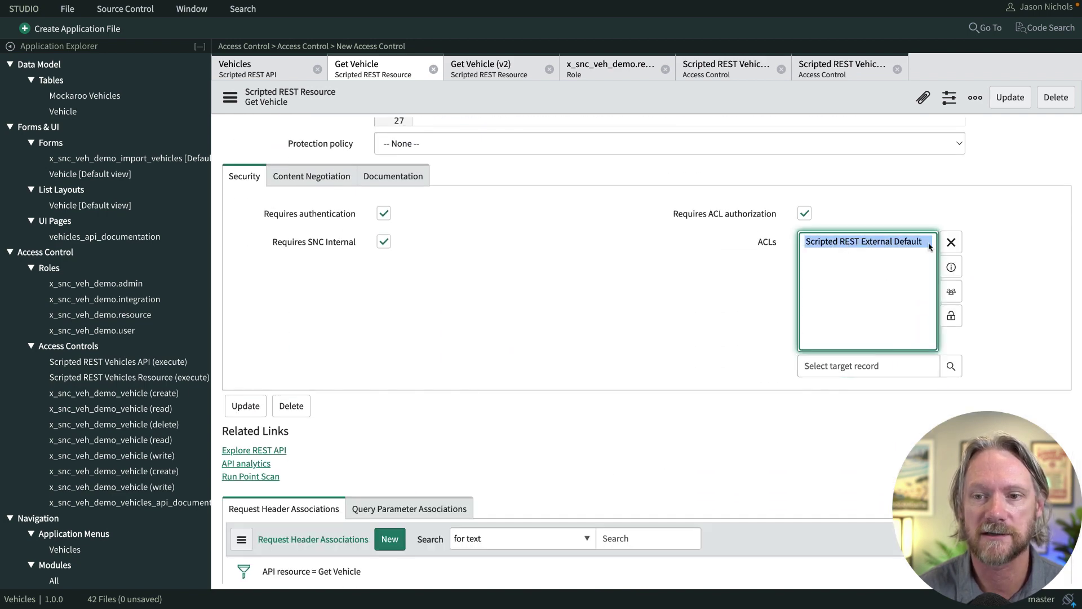
{"action": "left_click", "coordinate": [950, 243]}
{"action": "left_click", "coordinate": [837, 365]}
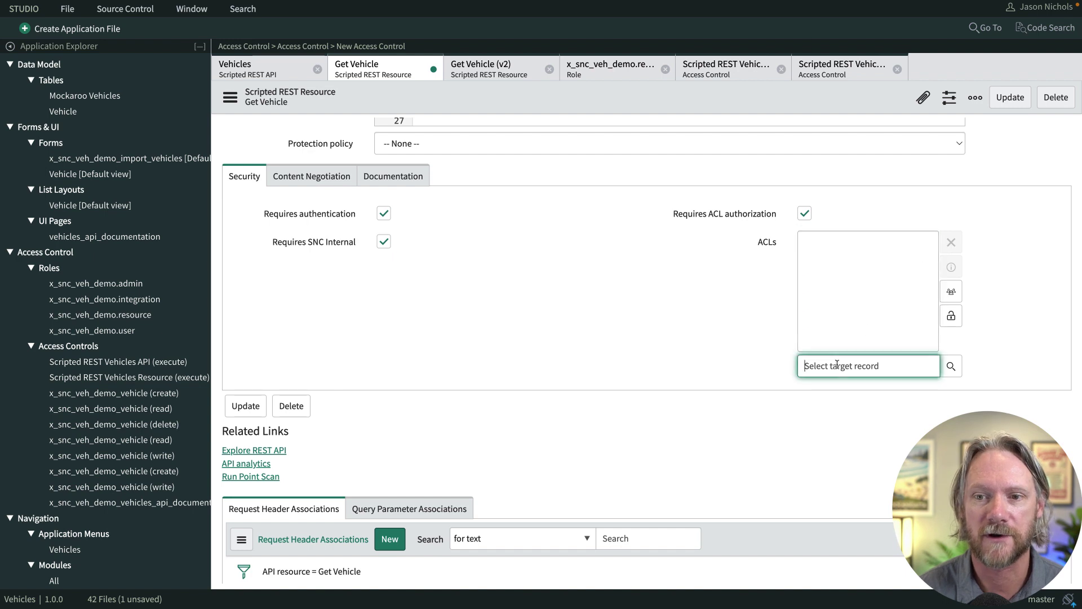
{"action": "type", "text": "sc"}
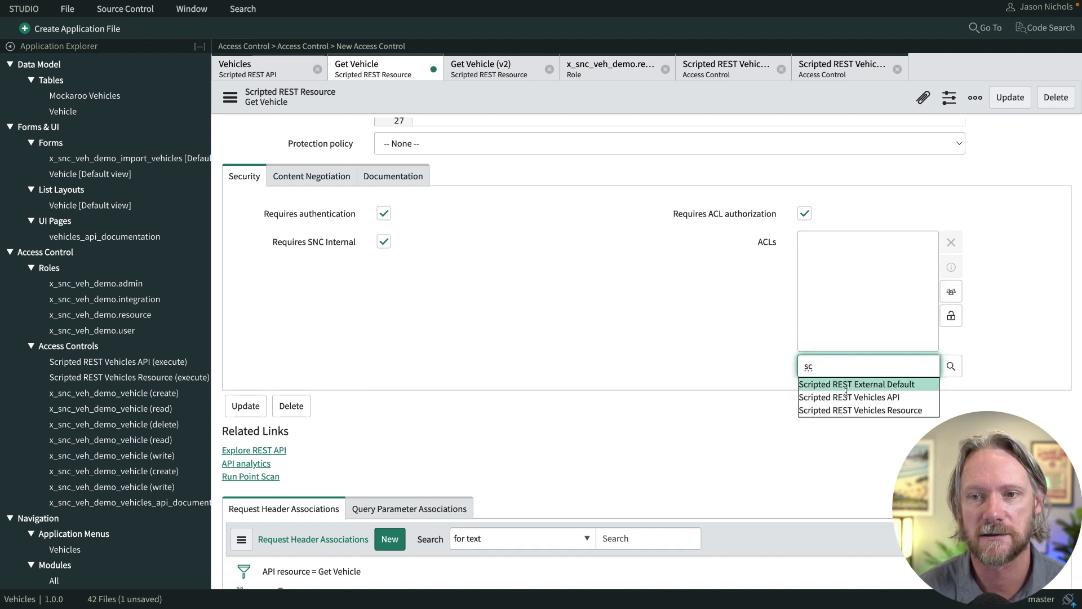
{"action": "left_click", "coordinate": [846, 410]}
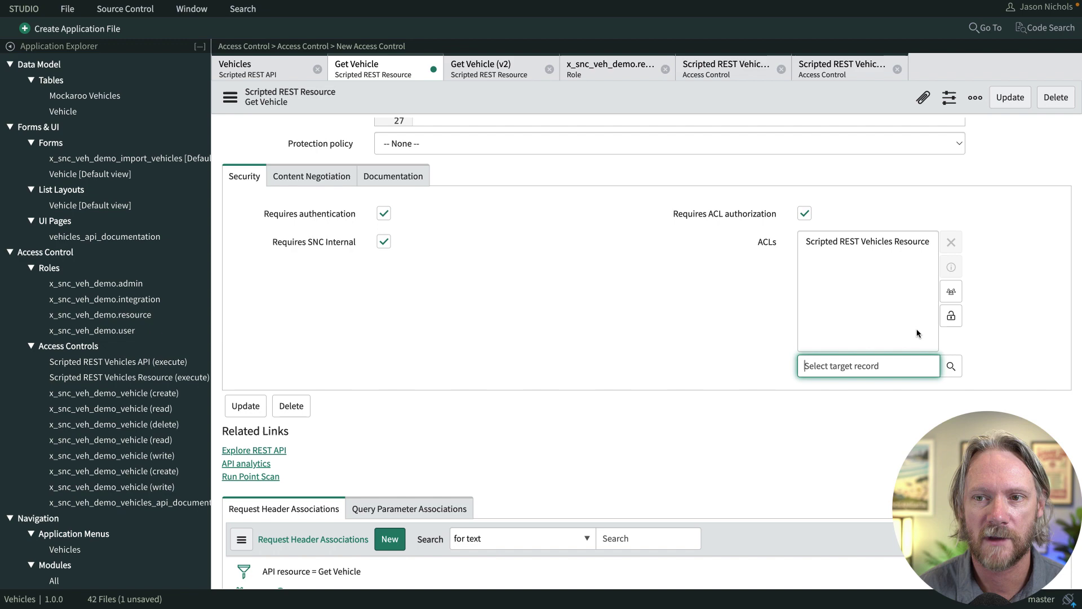
{"action": "left_click", "coordinate": [951, 316]}
{"action": "left_click", "coordinate": [1006, 103]}
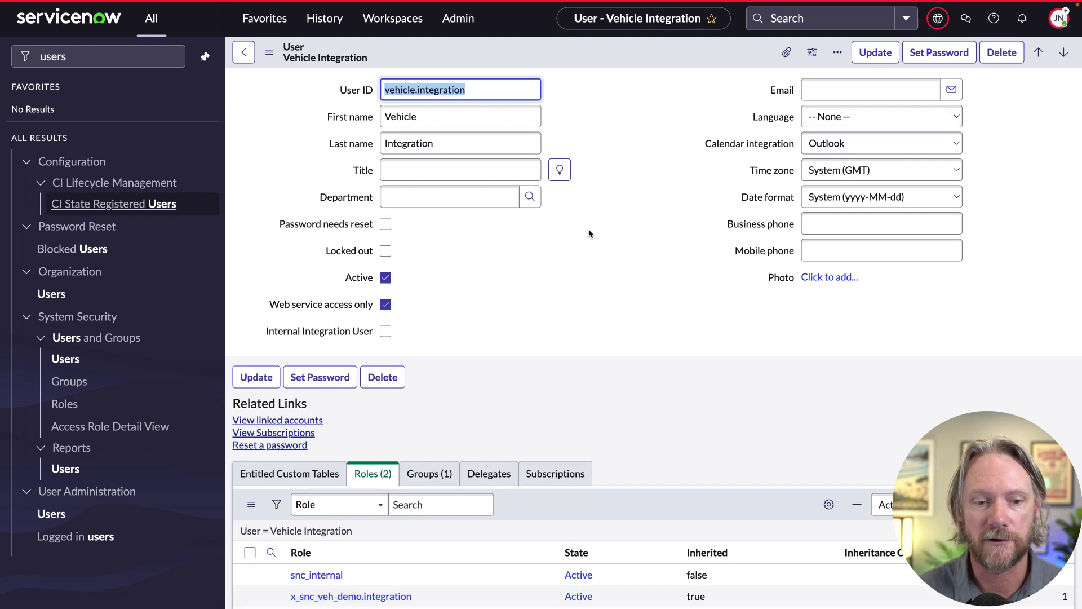
Step: Open the Vehicle Integration user's role editor, then cancel without changing any roles
{"action": "scroll", "coordinate": [589, 233], "scroll_direction": "down", "scroll_amount": 2}
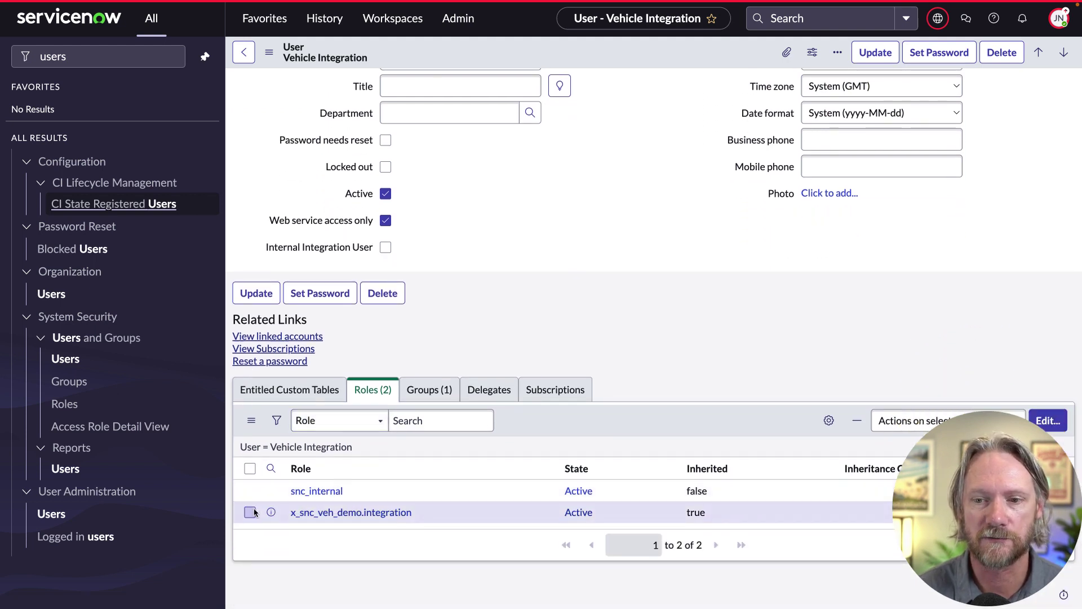
{"action": "left_click", "coordinate": [1048, 422]}
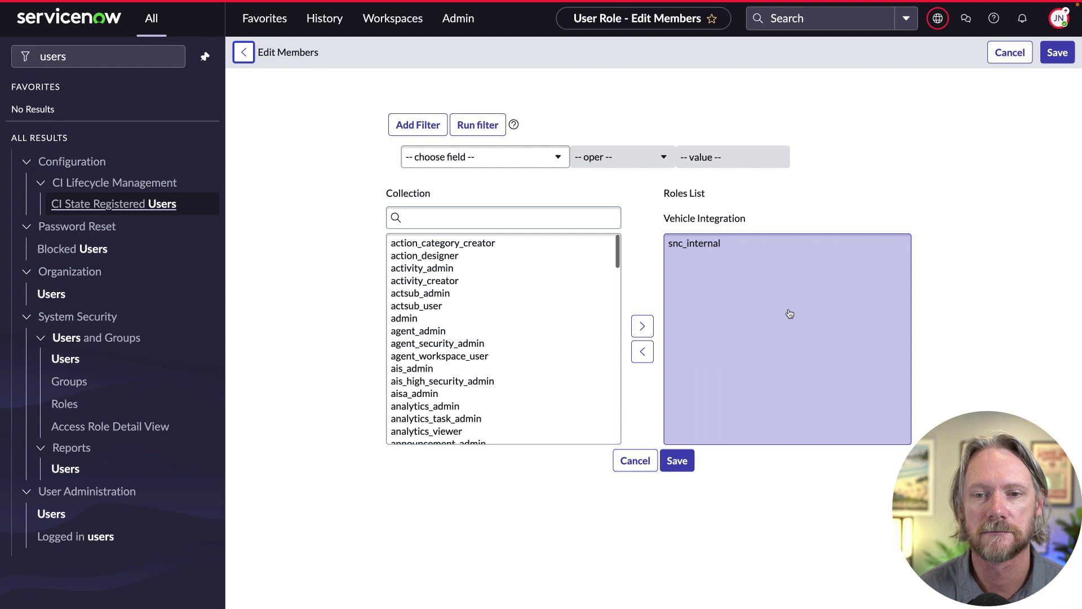
{"action": "left_click", "coordinate": [634, 460]}
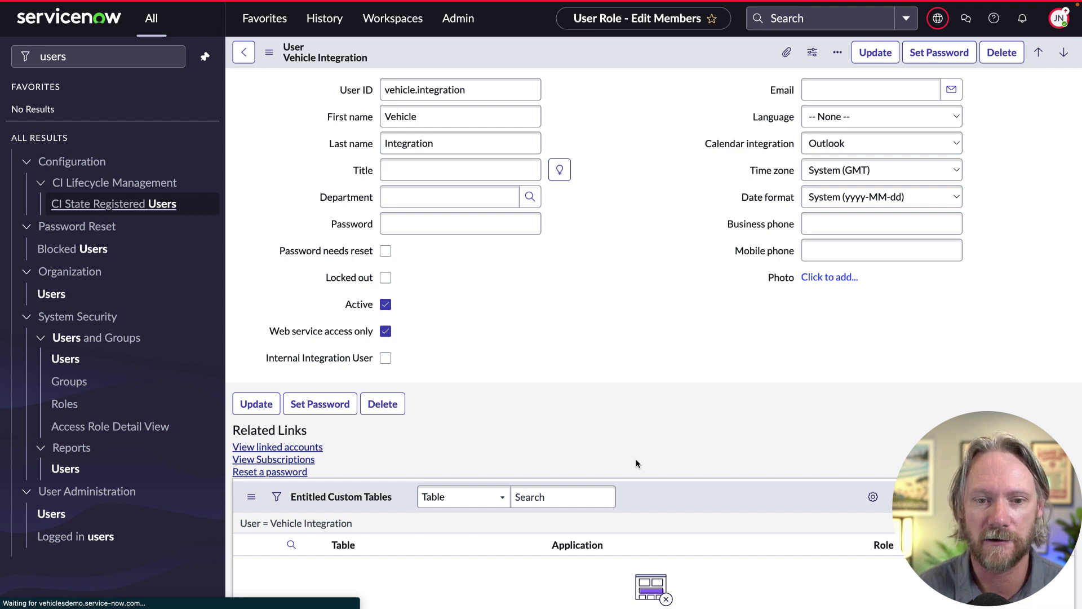
Step: Remove x_snc_veh_demo.integration from the Vehicle Integrations group's roles and save the group
{"action": "left_click", "coordinate": [435, 475]}
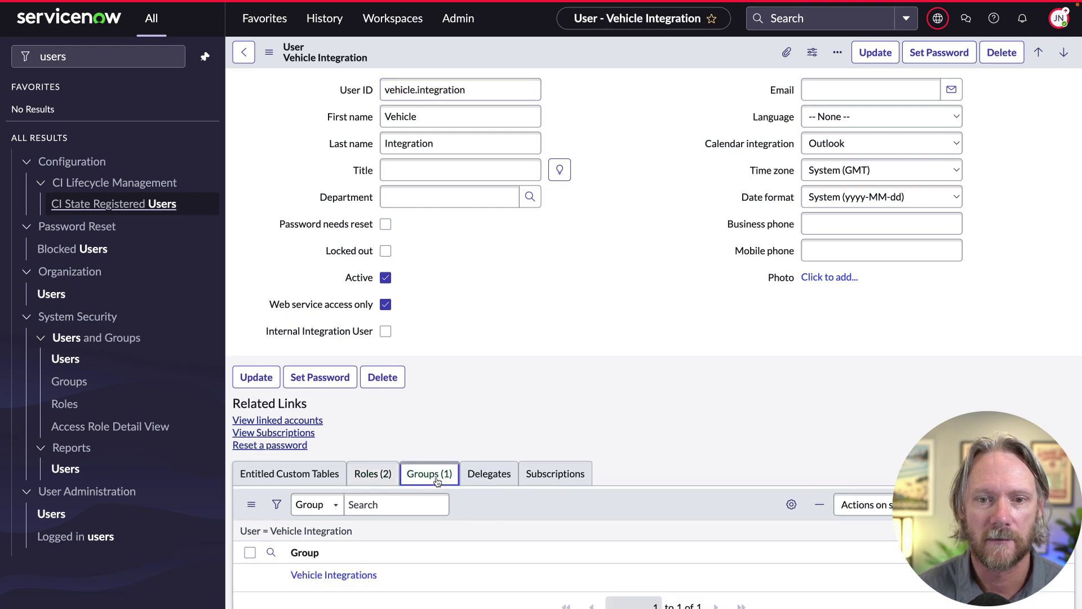
{"action": "scroll", "coordinate": [437, 482], "scroll_direction": "down", "scroll_amount": 1}
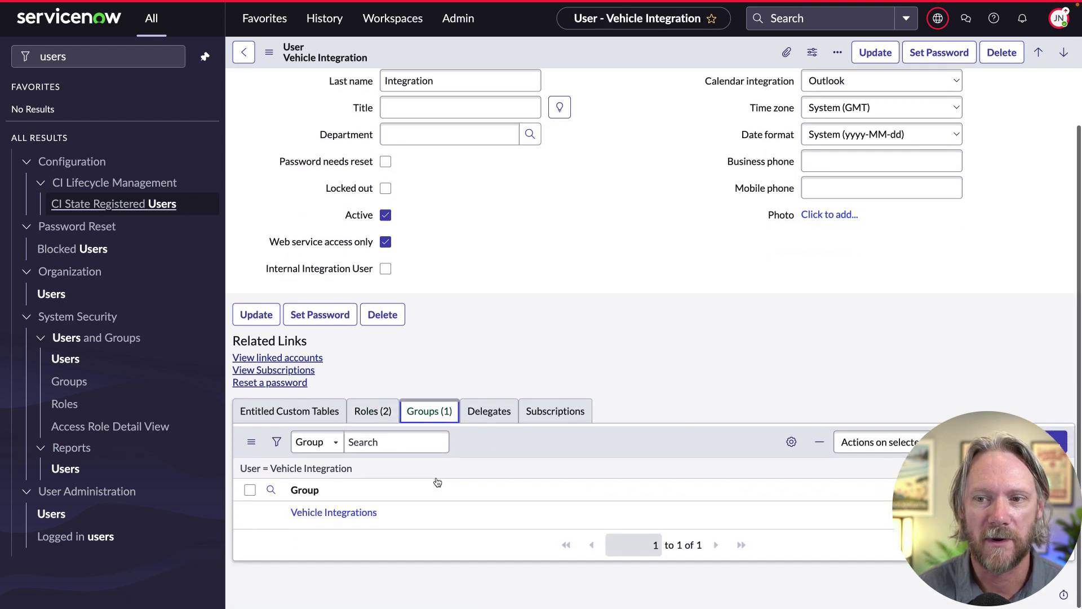
{"action": "left_click", "coordinate": [333, 513]}
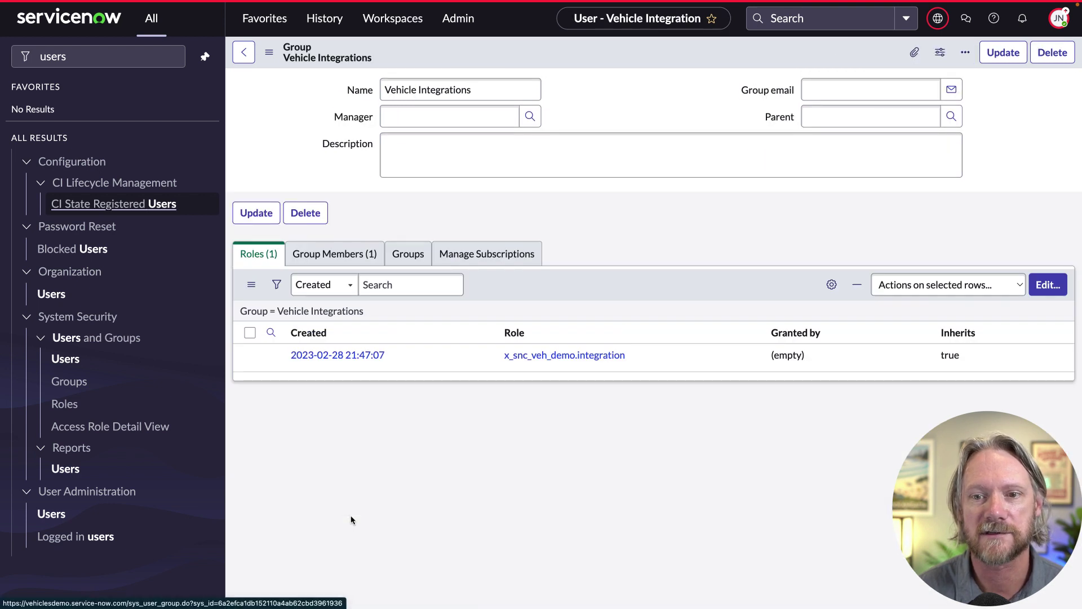
{"action": "left_click", "coordinate": [1047, 284]}
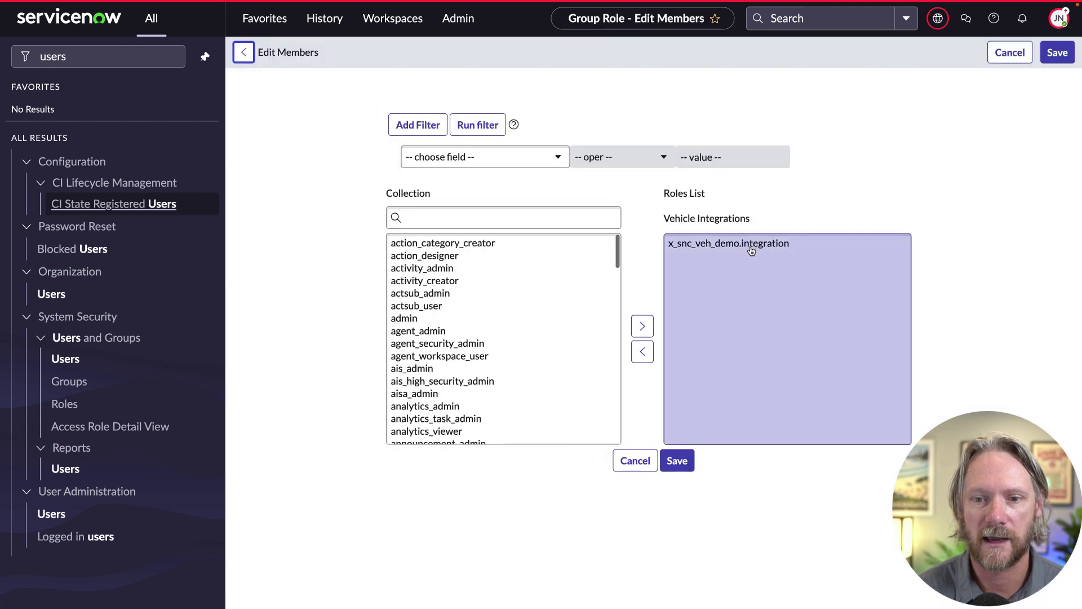
{"action": "left_click", "coordinate": [751, 248]}
{"action": "left_click", "coordinate": [642, 351]}
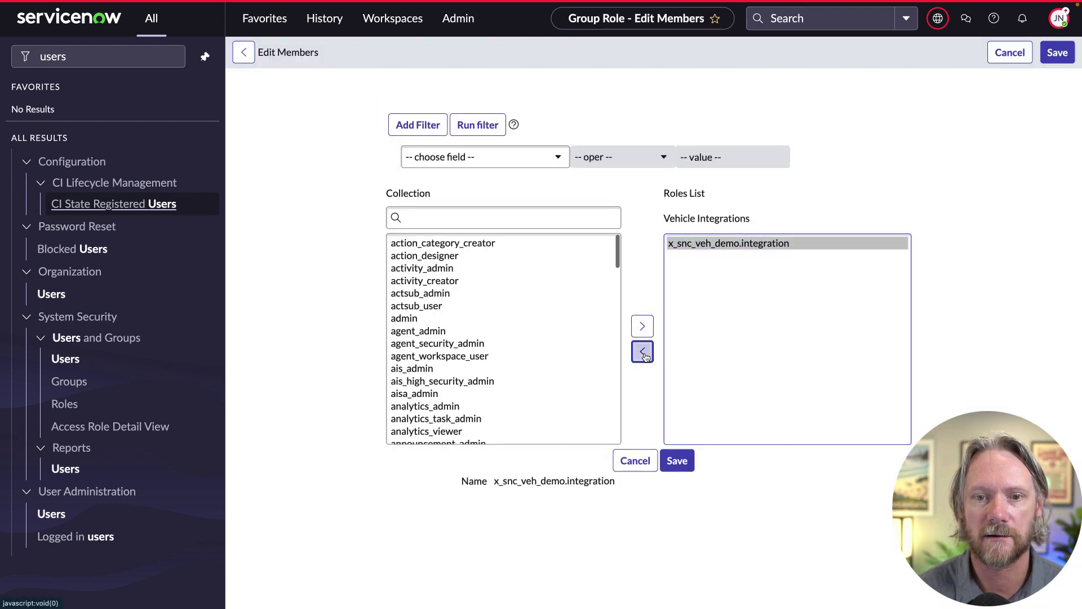
{"action": "left_click", "coordinate": [676, 460]}
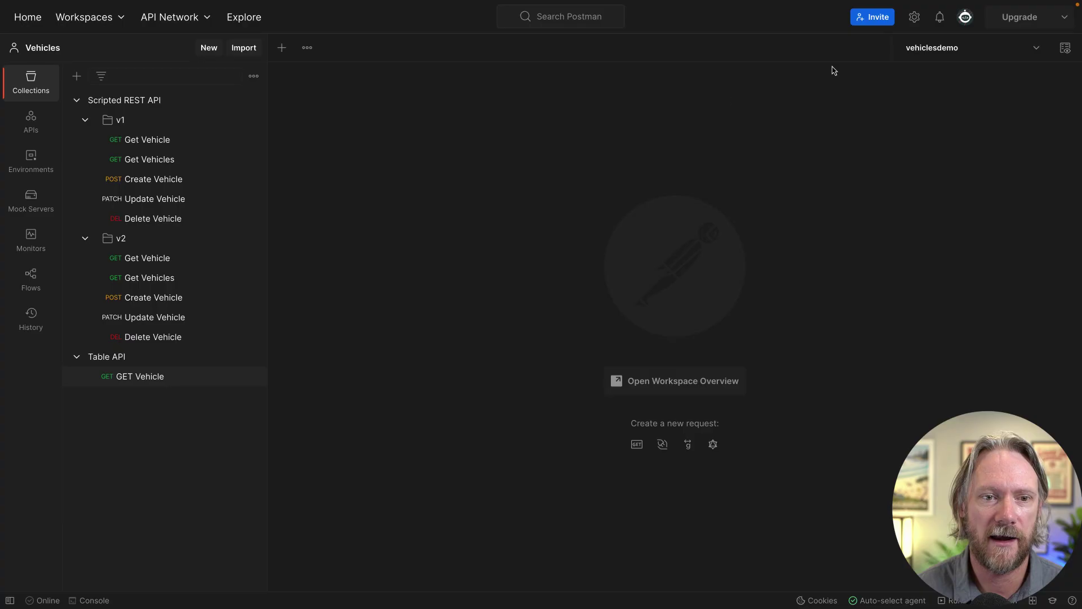
Step: Send v2 Get Vehicle with Basic Auth credentials and get a 403 User Not Authorized response
{"action": "left_click", "coordinate": [154, 263]}
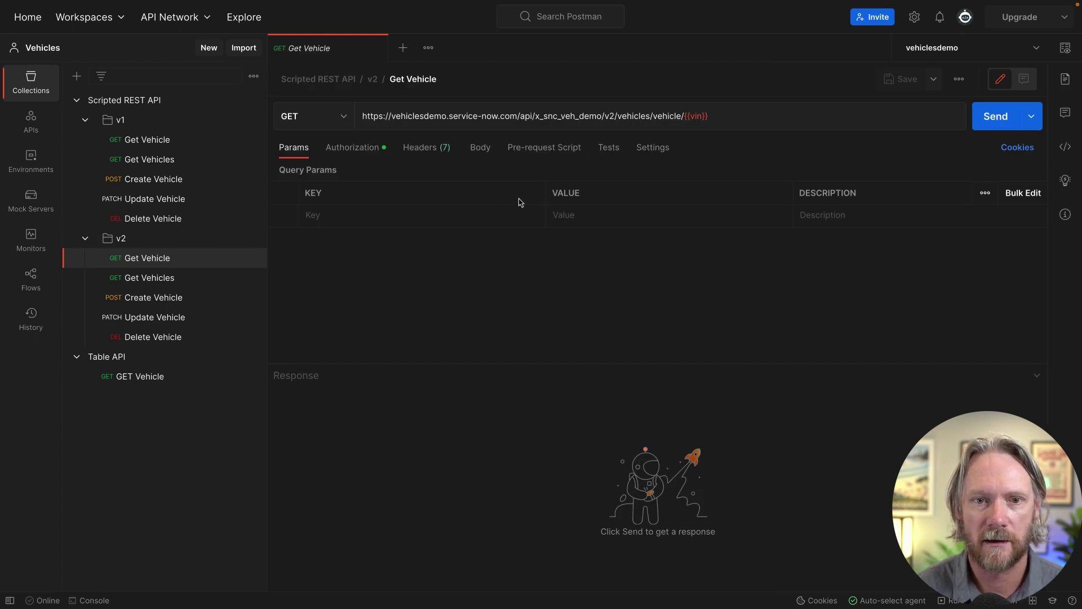
{"action": "left_click", "coordinate": [365, 152]}
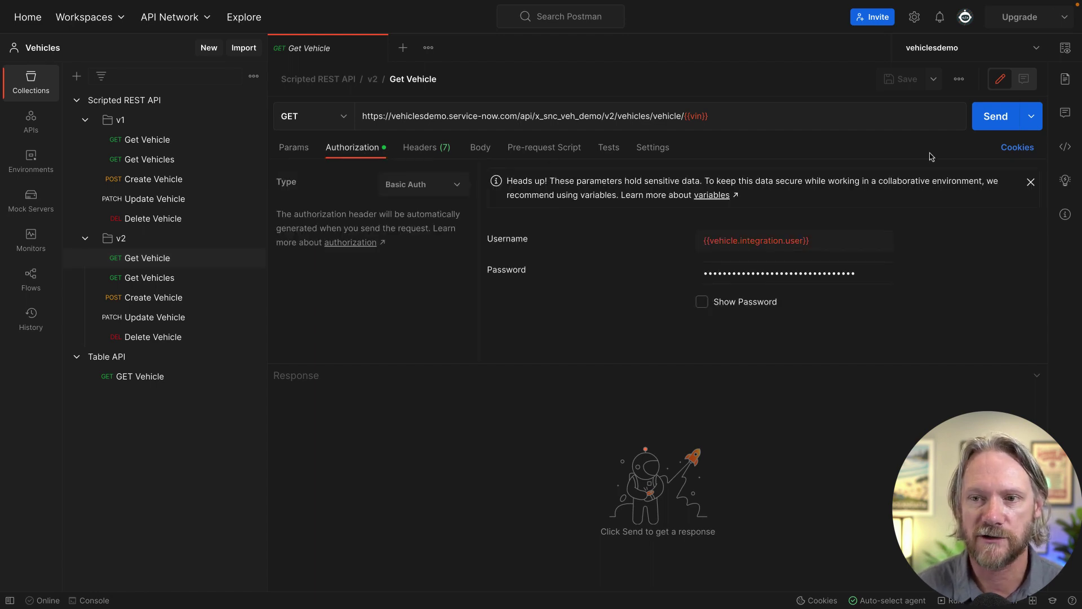
{"action": "left_click", "coordinate": [981, 125]}
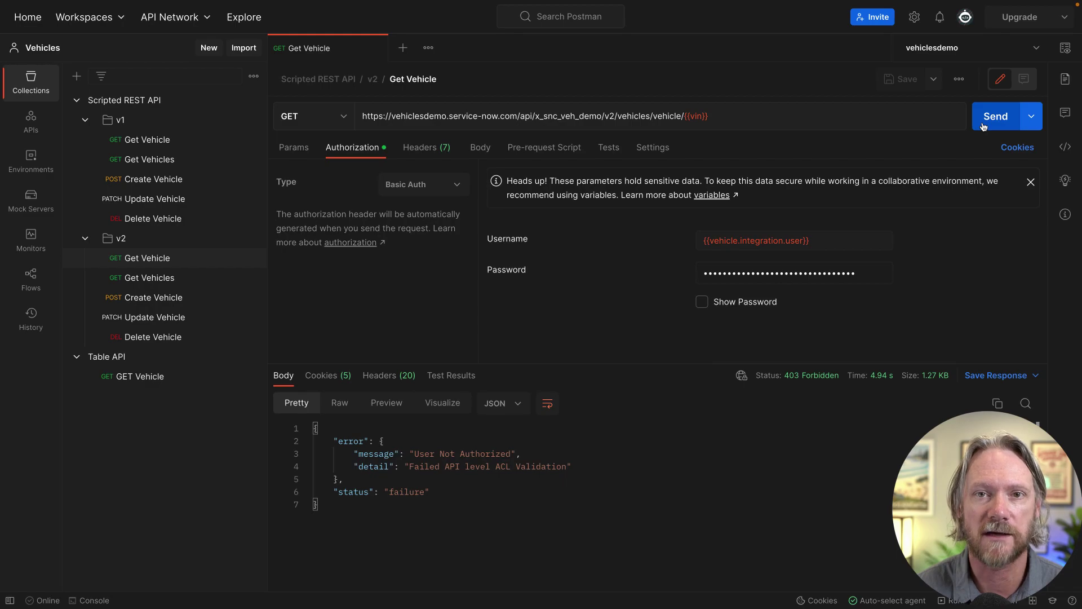
{"action": "key", "text": "alt+Tab"}
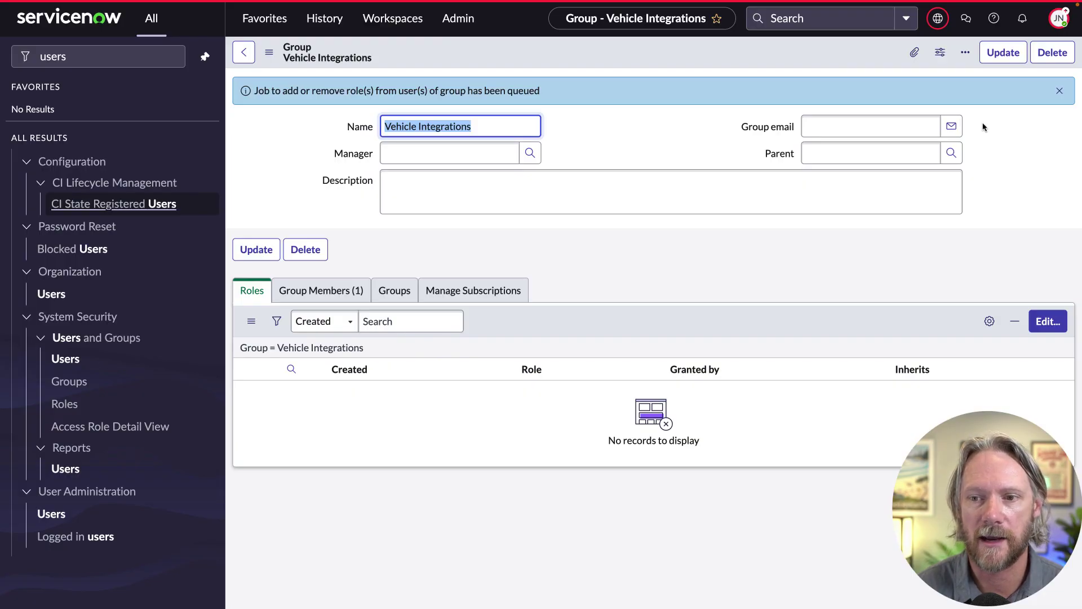
Step: Add x_snc_veh_demo.integration back to the Vehicle Integrations group's Roles List and save
{"action": "left_click", "coordinate": [1047, 321]}
{"action": "left_click", "coordinate": [522, 222]}
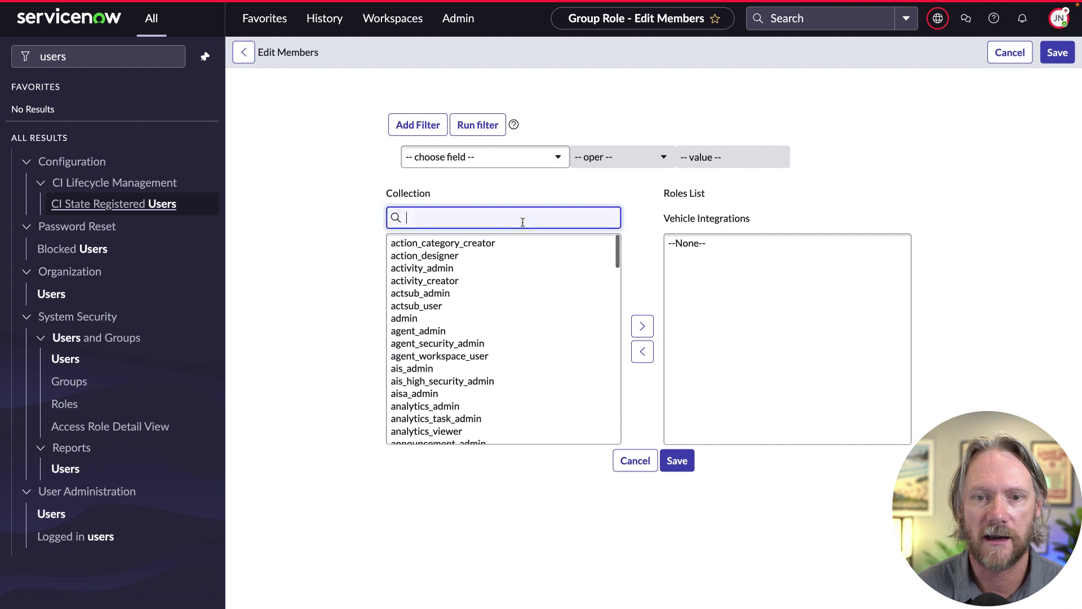
{"action": "type", "text": "x"}
{"action": "left_click", "coordinate": [507, 256]}
{"action": "left_click", "coordinate": [642, 326]}
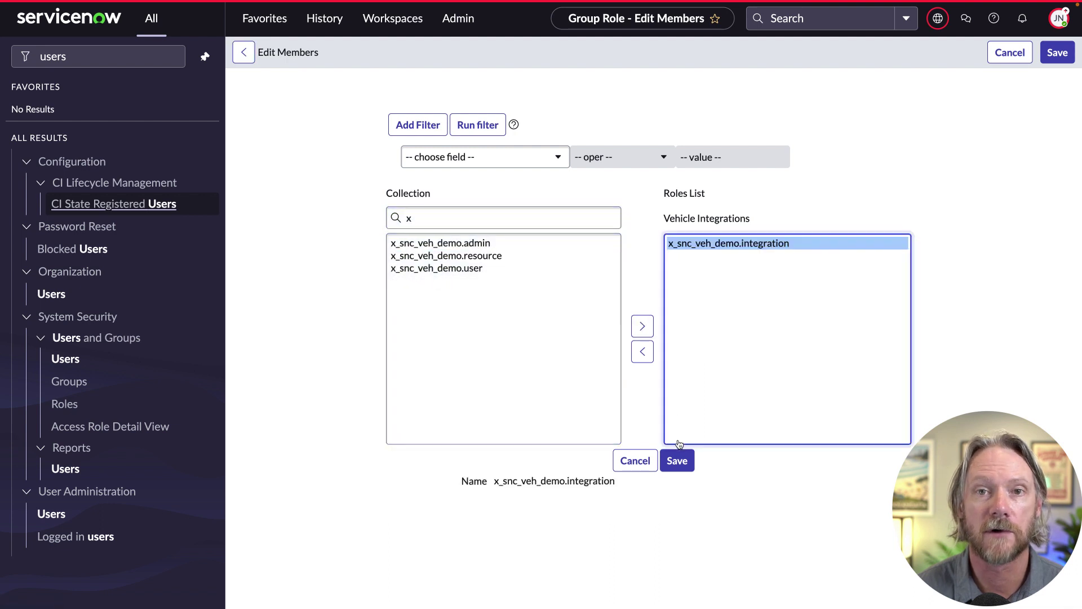
{"action": "left_click", "coordinate": [678, 460]}
{"action": "key", "text": "alt+Tab"}
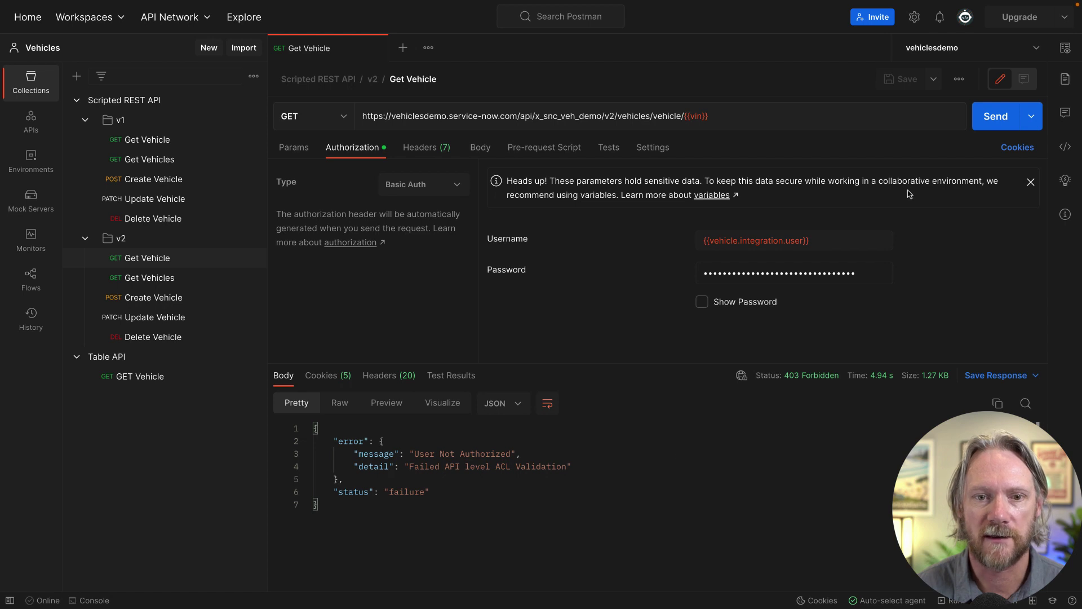
Step: Resend Get Vehicle, still 403, then send v2 Get Vehicles for model XC90,XC70, now 200 OK
{"action": "left_click", "coordinate": [988, 122]}
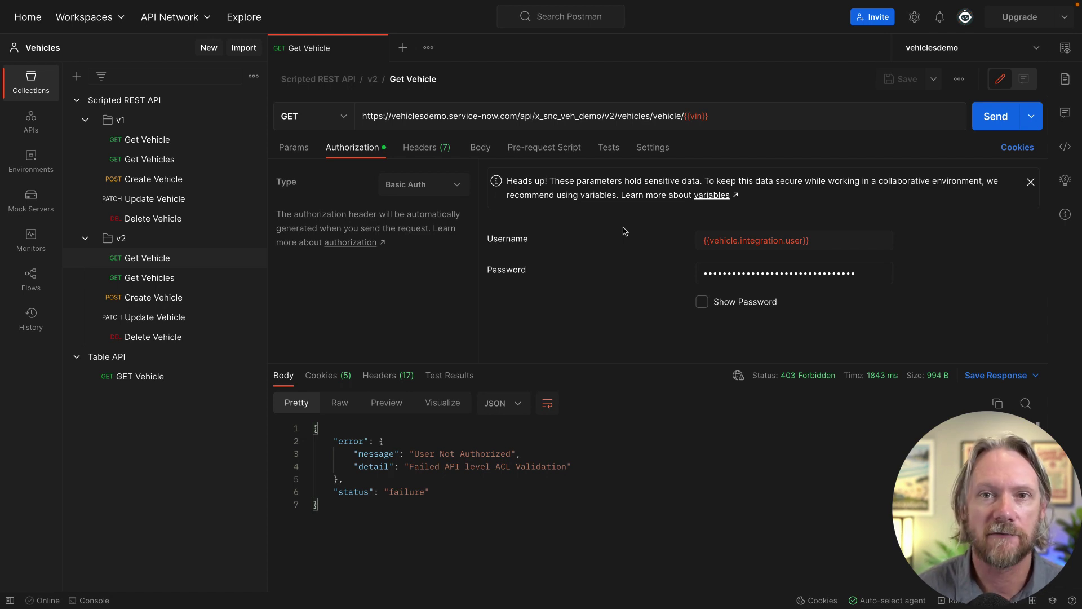
{"action": "left_click", "coordinate": [169, 283]}
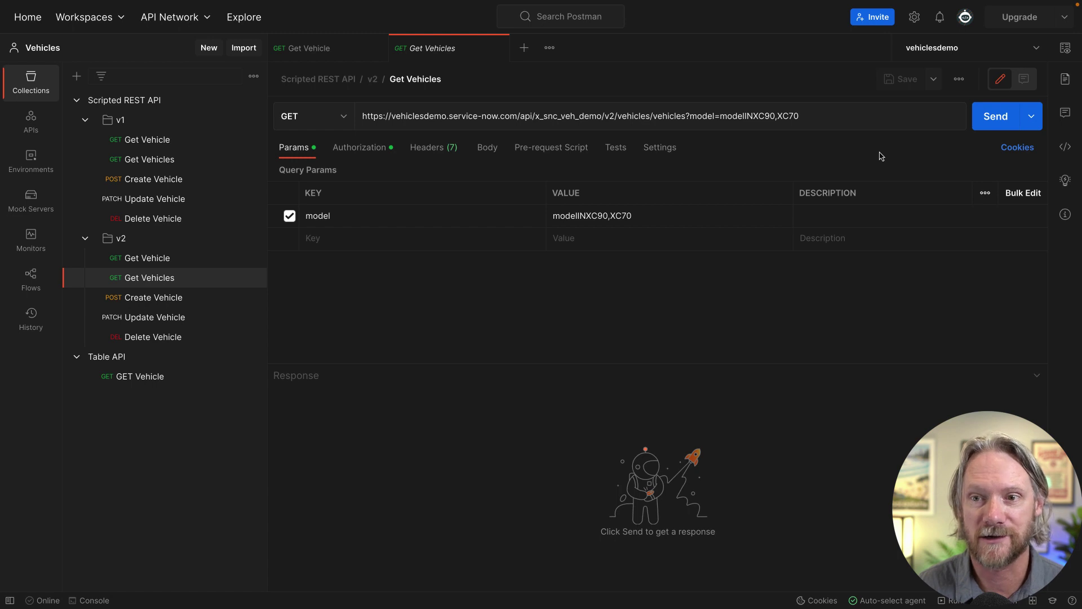
{"action": "left_click", "coordinate": [992, 124]}
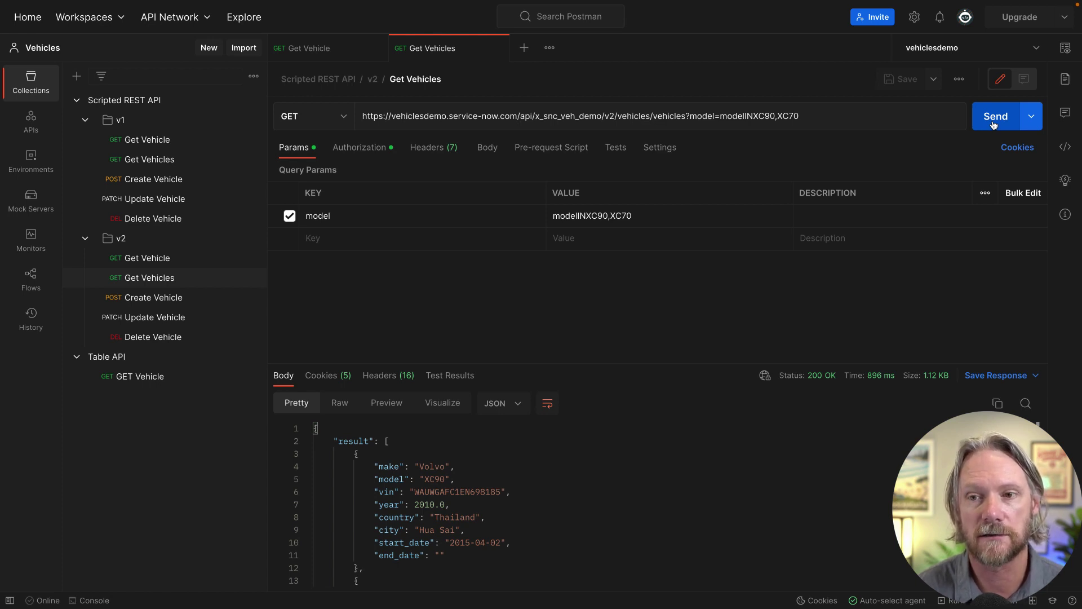
Step: Grant the Vehicle Integrations group the x_snc_veh_demo.resource role as well, and save
{"action": "key", "text": "alt+Tab"}
{"action": "left_click", "coordinate": [1047, 321]}
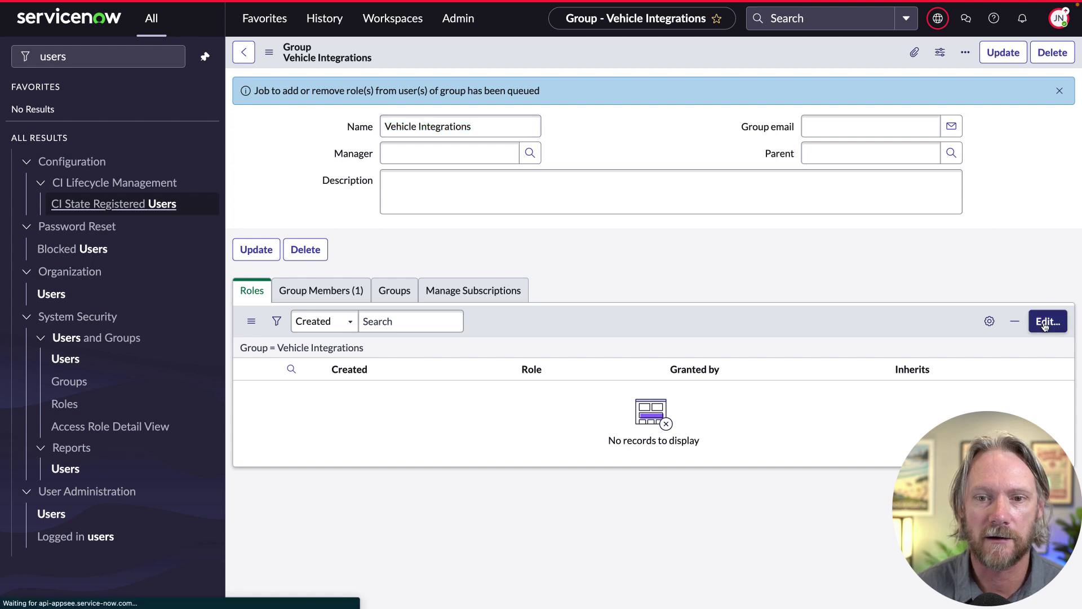
{"action": "type", "text": "x"}
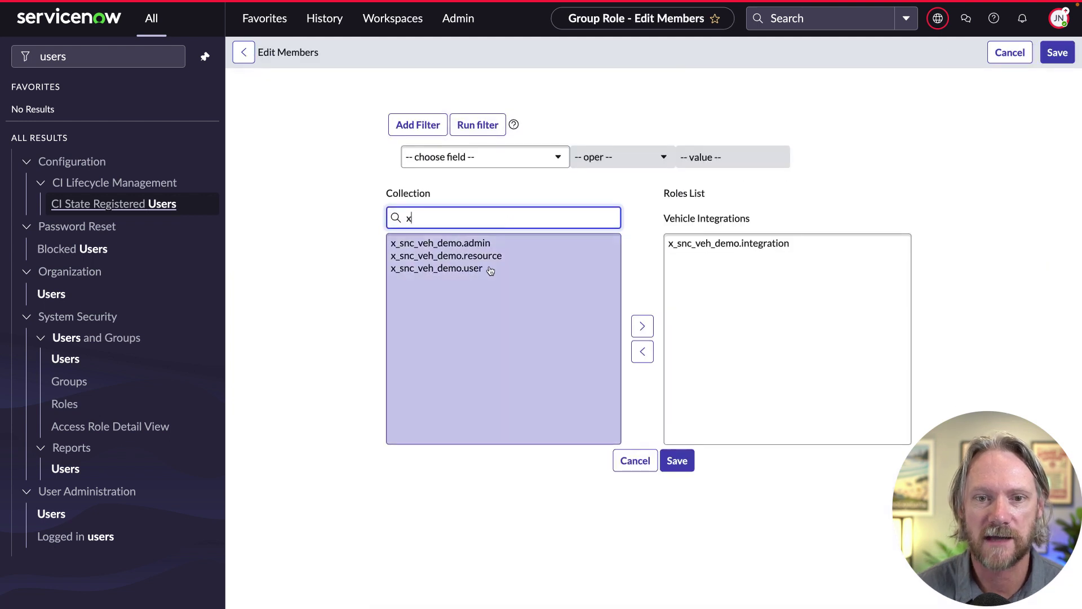
{"action": "double_click", "coordinate": [485, 256]}
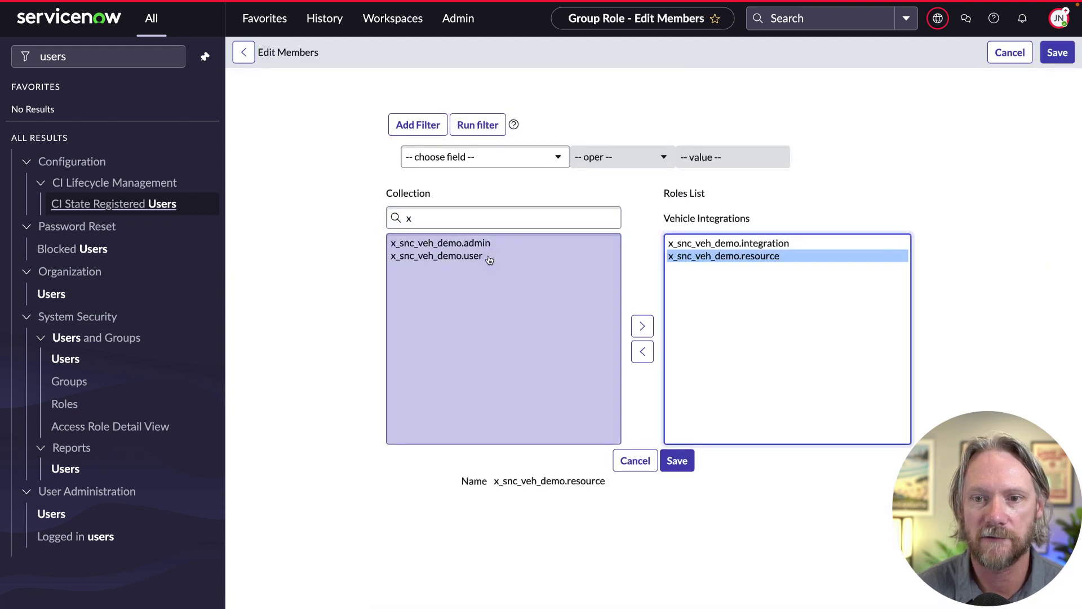
{"action": "left_click", "coordinate": [677, 460]}
{"action": "key", "text": "super+Tab"}
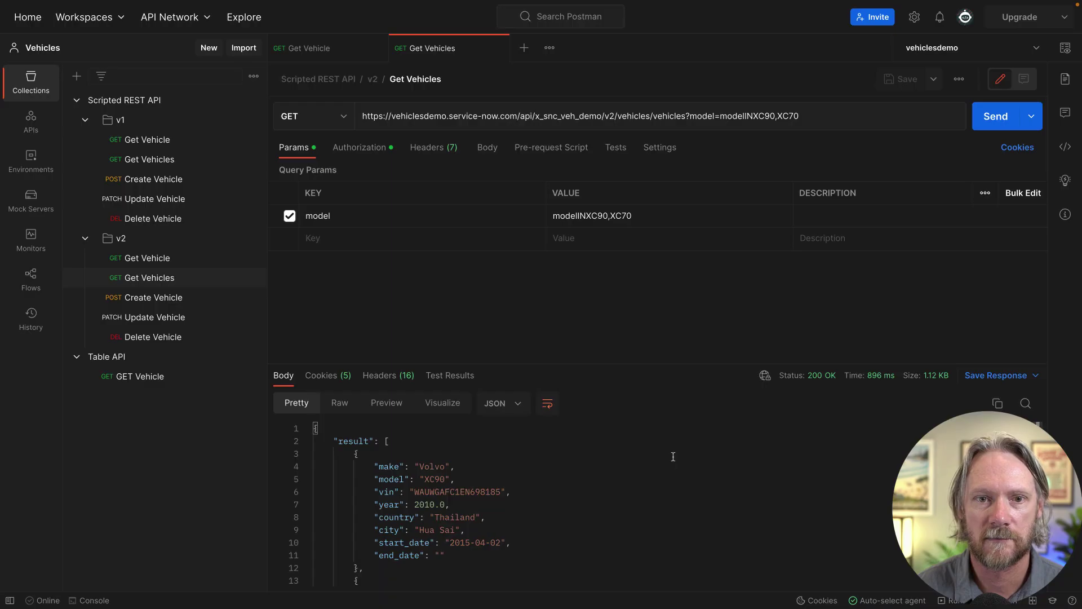
Step: Resend Get Vehicles and Get Vehicle, which now returns 200 OK with a 2018 Volvo XC90
{"action": "left_click", "coordinate": [991, 121]}
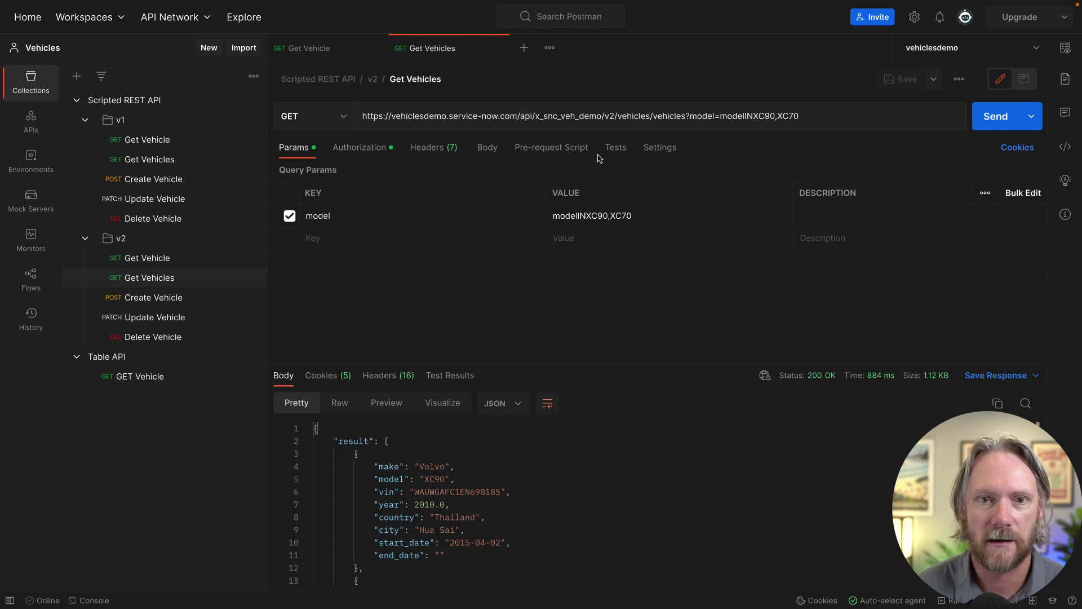
{"action": "left_click", "coordinate": [335, 58]}
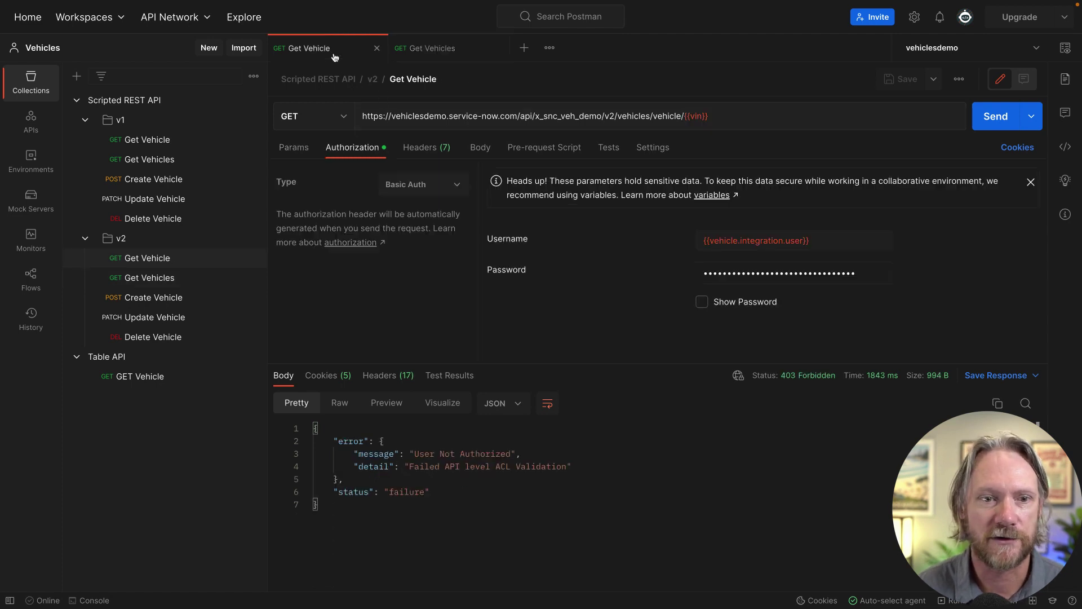
{"action": "left_click", "coordinate": [992, 118]}
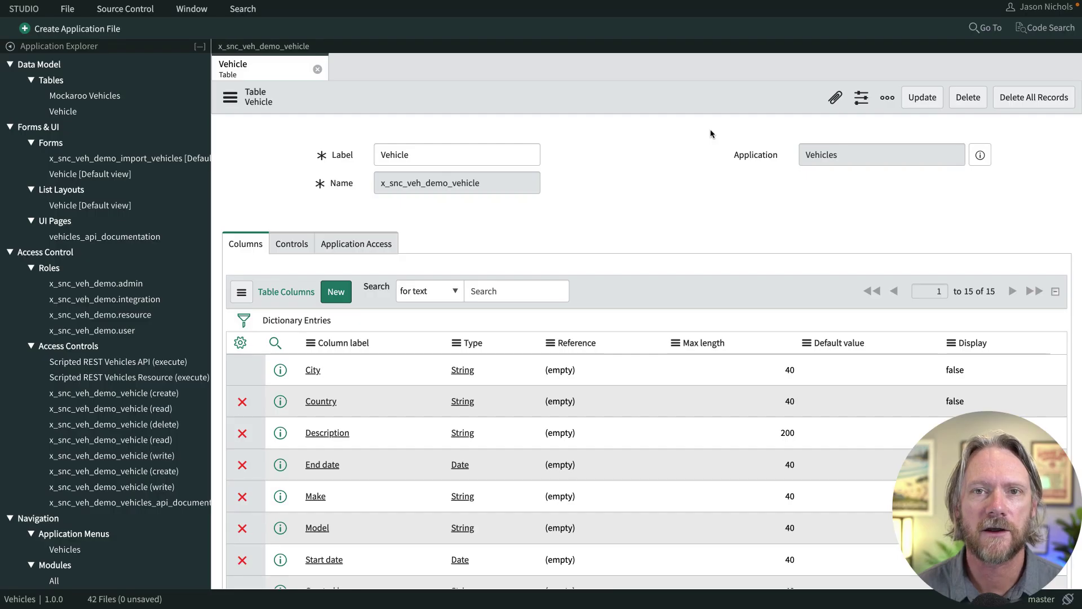
Step: Filter the Vehicle table's Access Controls list to Operation = read using Show Matching
{"action": "scroll", "coordinate": [623, 173], "scroll_direction": "down", "scroll_amount": 15}
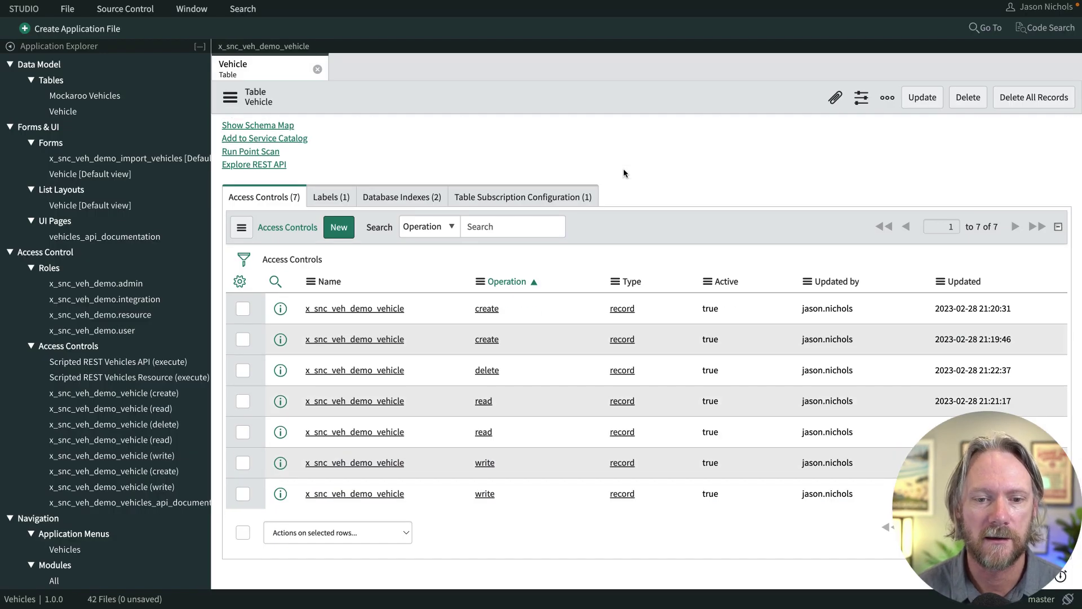
{"action": "right_click", "coordinate": [485, 401]}
{"action": "left_click", "coordinate": [501, 411]}
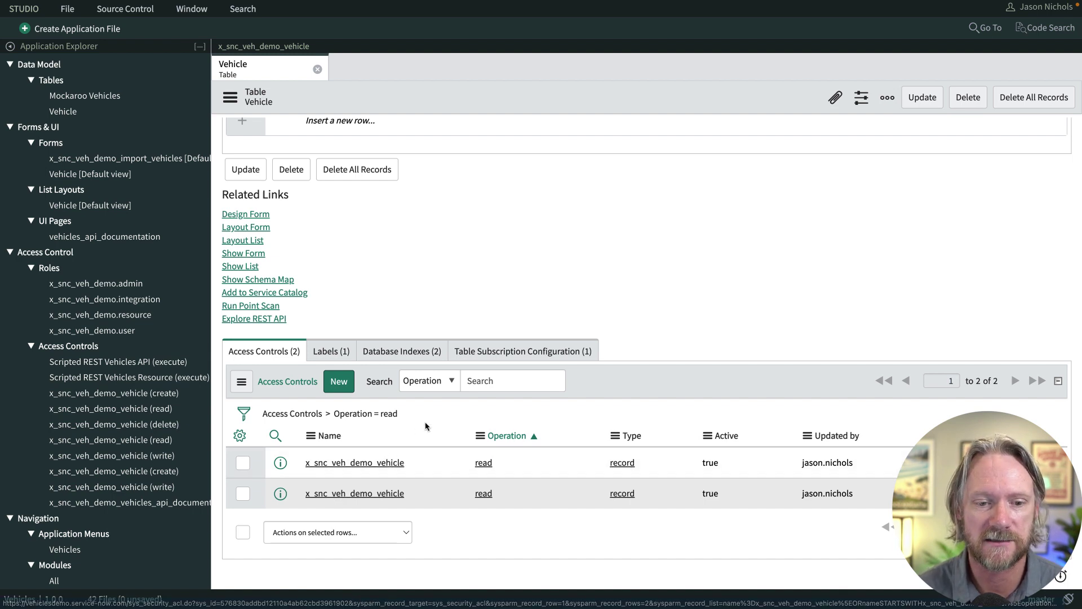
Step: Open the first x_snc_veh_demo_vehicle read ACL, then step to the second read ACL
{"action": "left_click", "coordinate": [391, 463]}
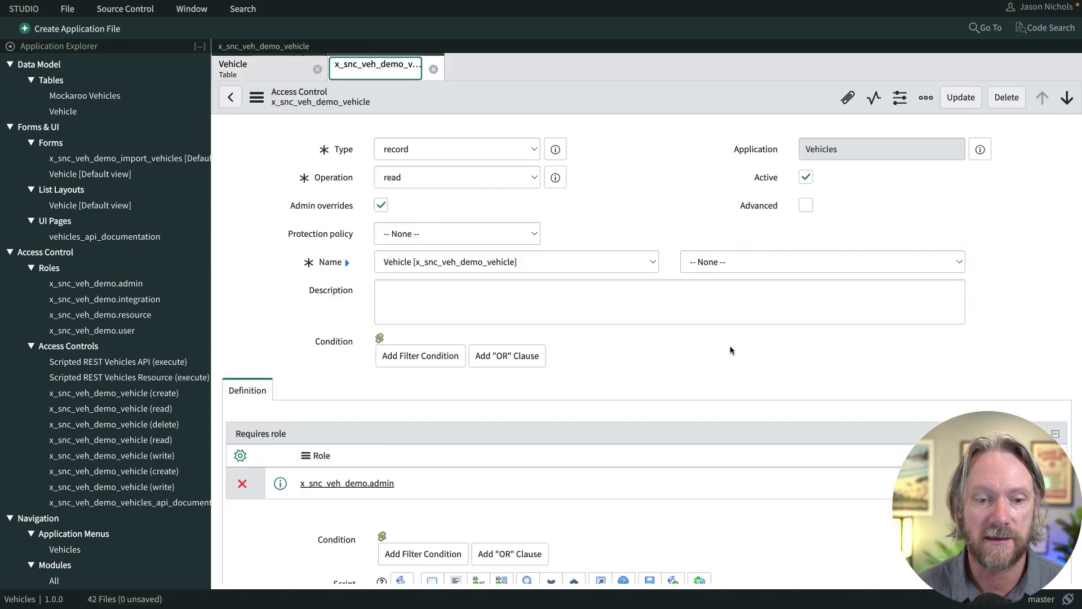
{"action": "left_click", "coordinate": [1065, 100]}
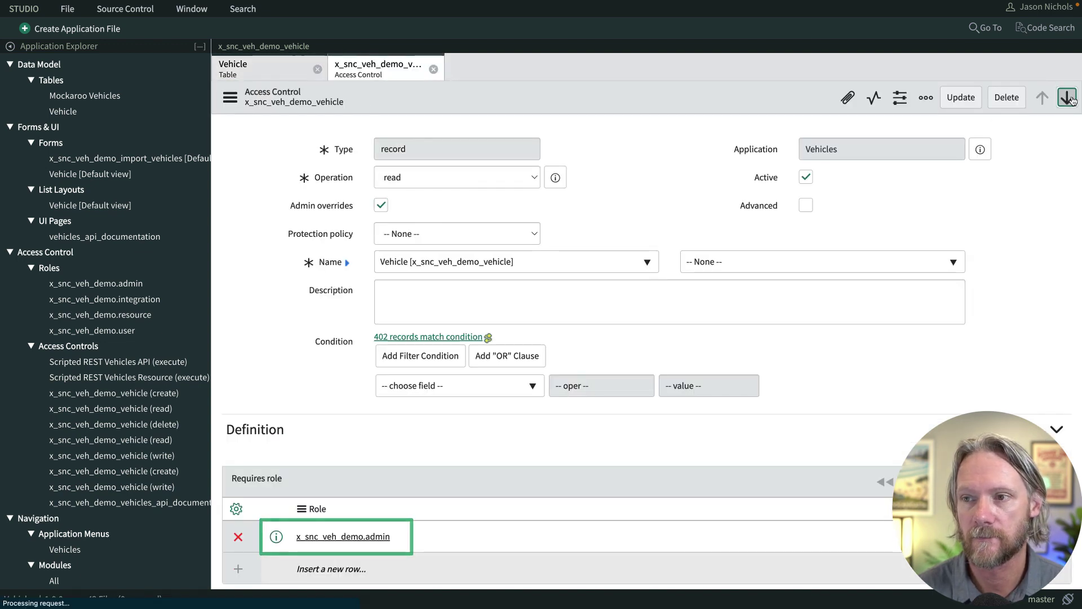